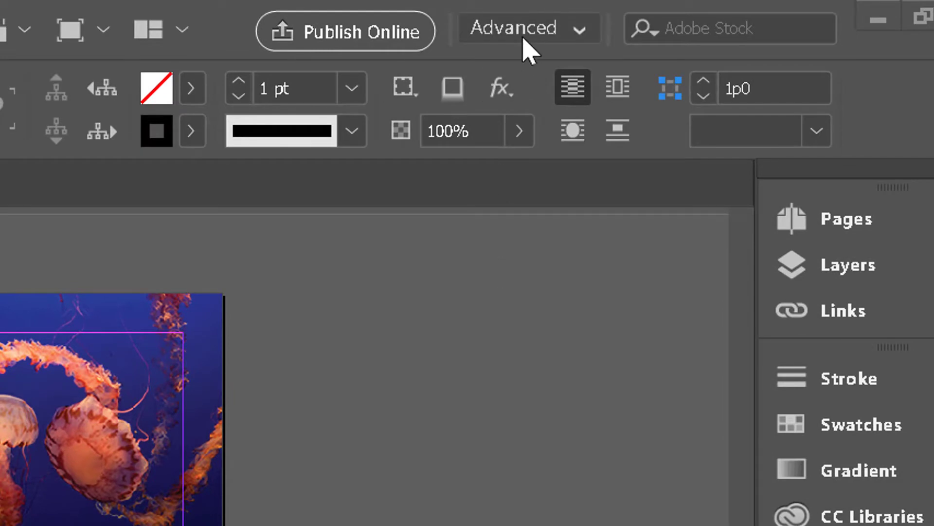
# Step: Switch InDesign to the Typography workspace and expand the Paragraph Styles panel
pyautogui.click(572, 31)
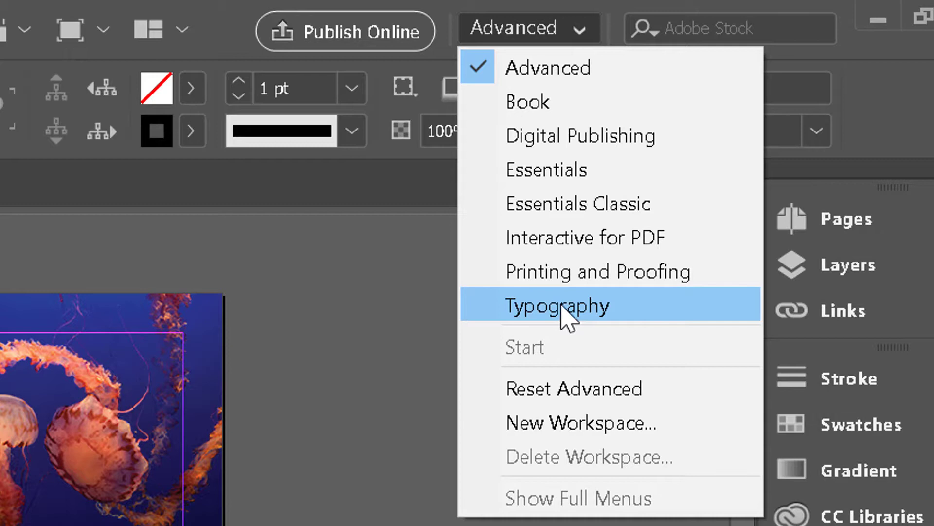
pyautogui.click(565, 312)
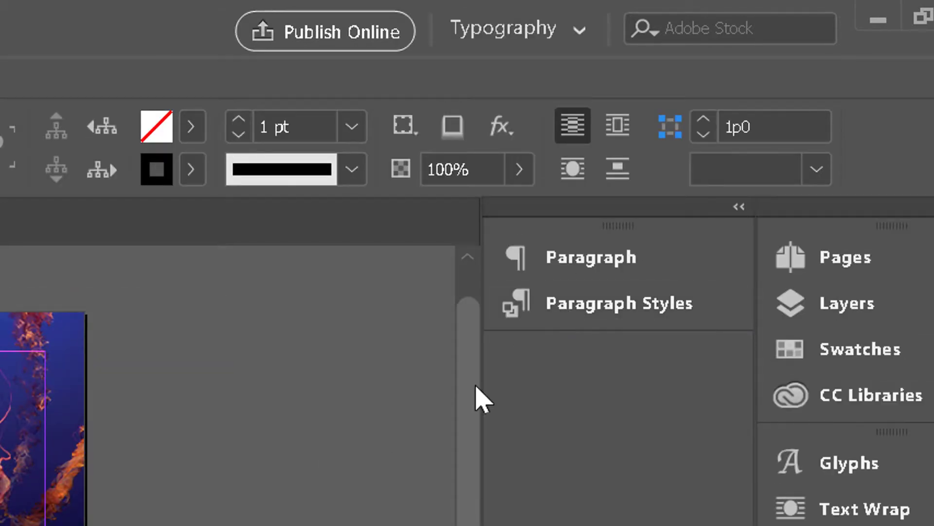
pyautogui.click(616, 306)
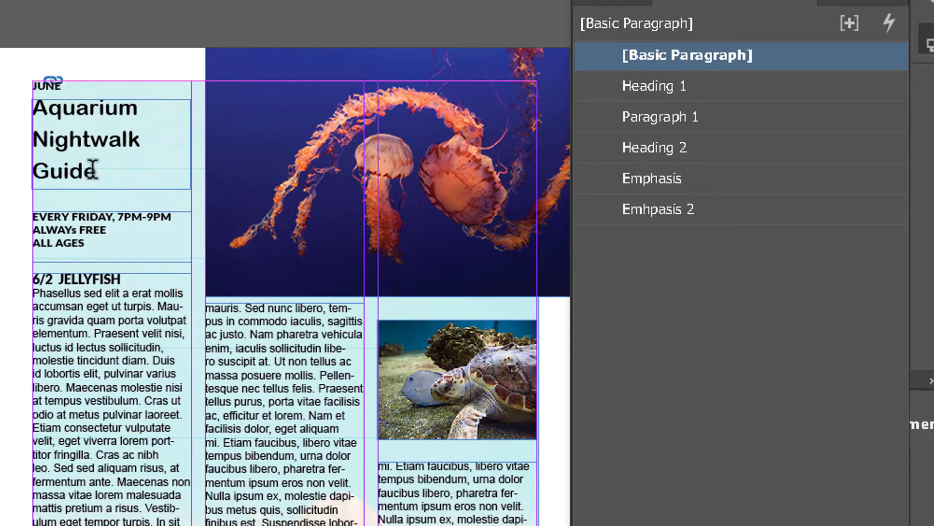
# Step: Set the PDF export tag of the title's Heading 1 style to H1
pyautogui.moveTo(97, 171); pyautogui.dragTo(40, 111)
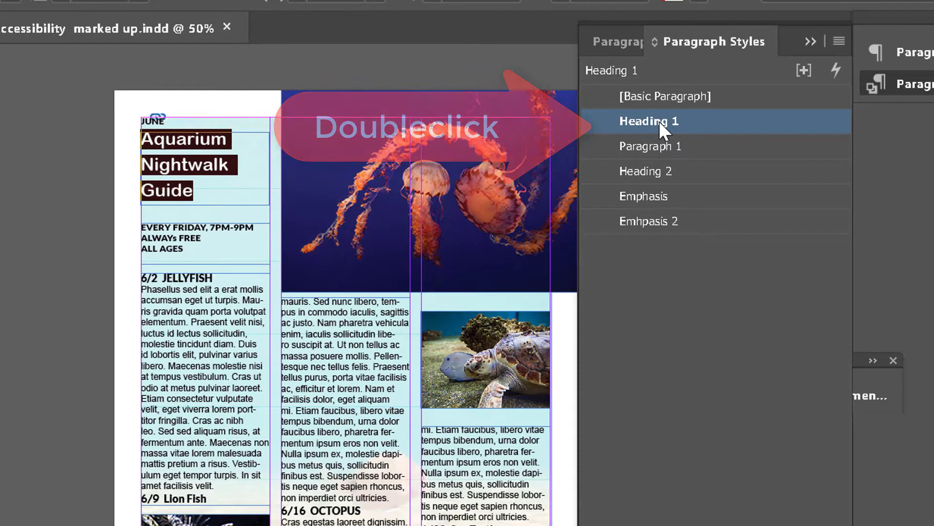
pyautogui.doubleClick(659, 121)
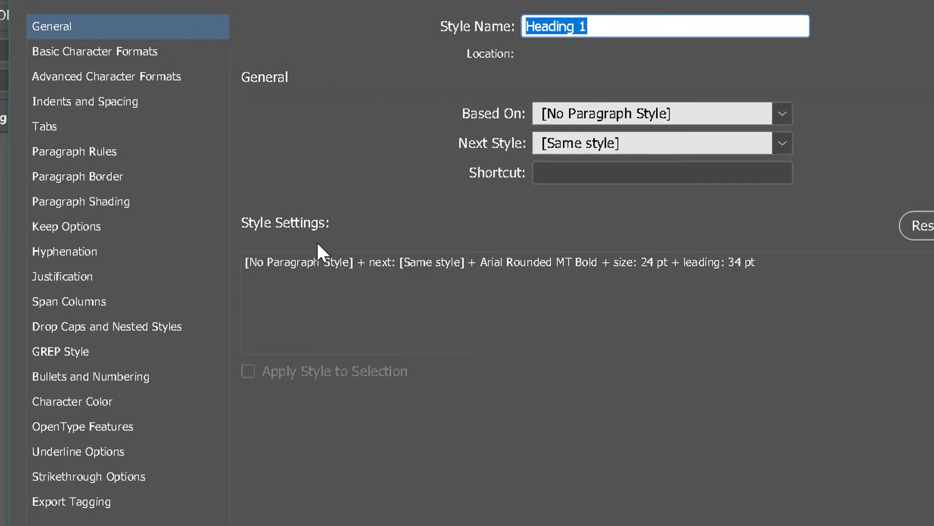
pyautogui.click(78, 501)
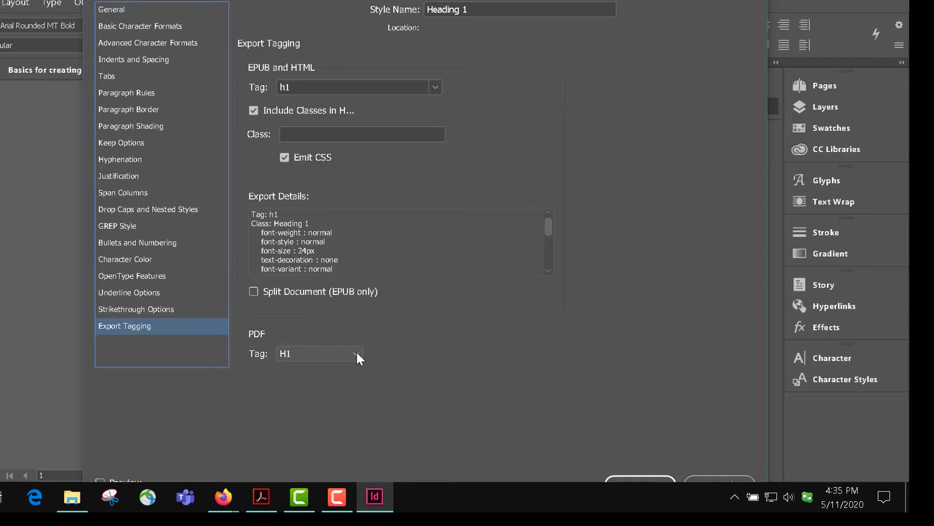
pyautogui.click(624, 477)
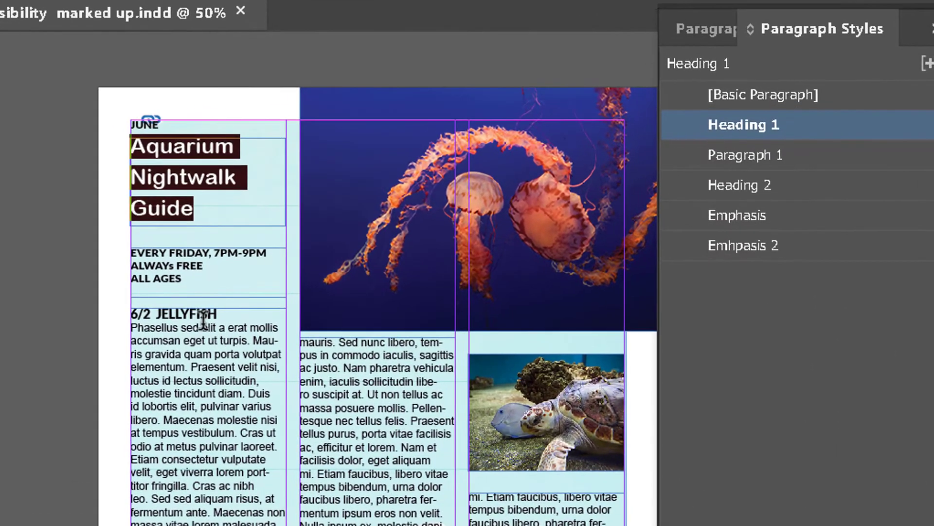
# Step: Set the 6/2 JELLYFISH heading's Heading 2 style to export with PDF tag H2
pyautogui.moveTo(221, 293); pyautogui.dragTo(130, 312)
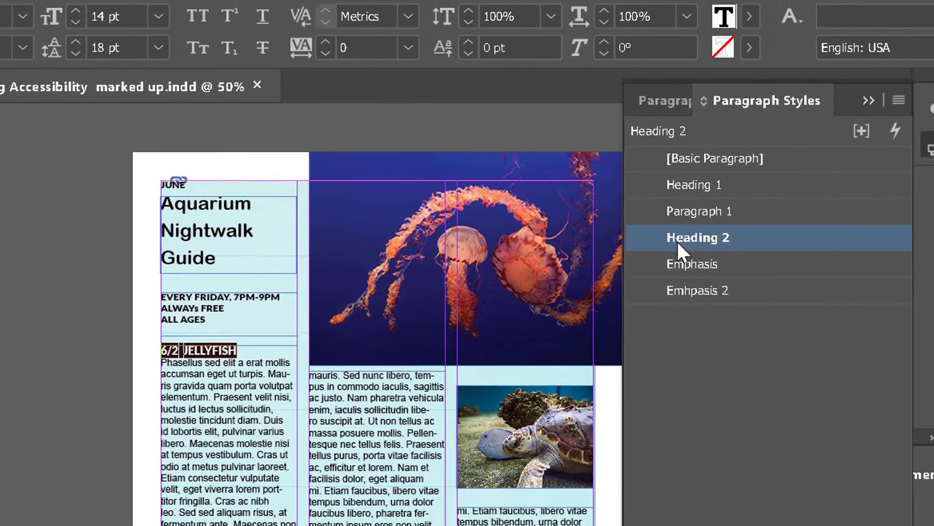
pyautogui.doubleClick(678, 241)
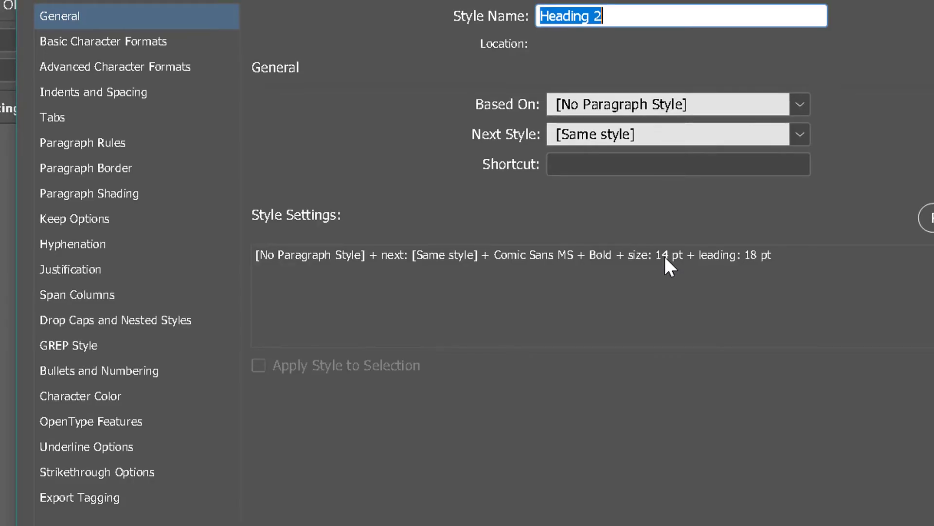
pyautogui.click(110, 494)
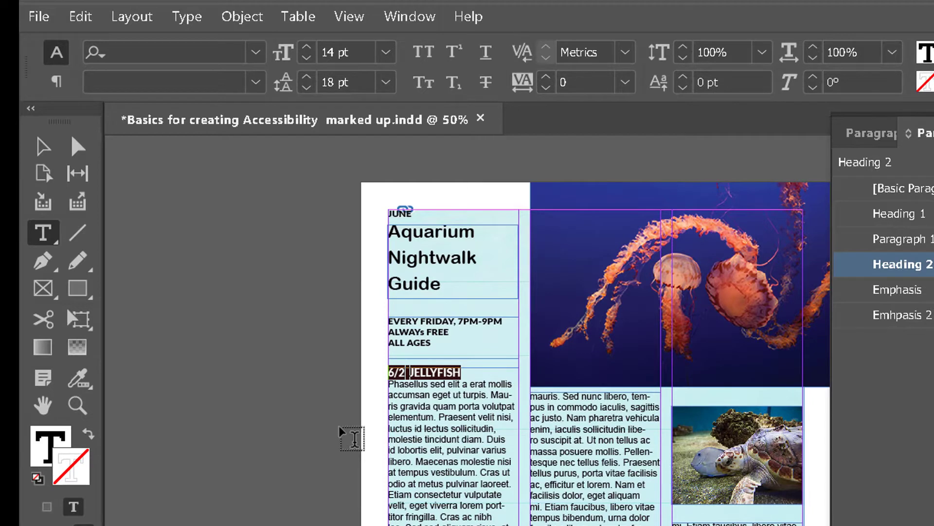
# Step: Give the jellyfish photo custom alt text 'Jellyfish' in its Object Export Options
pyautogui.click(43, 147)
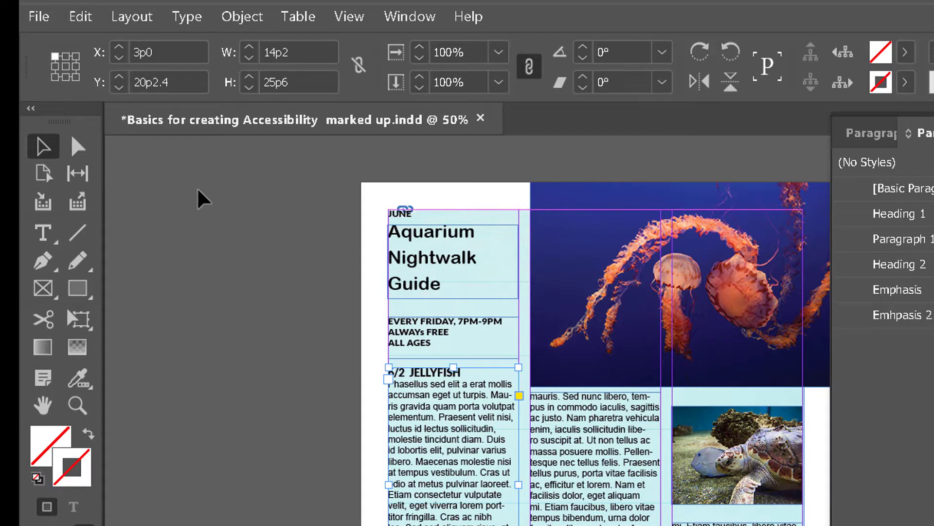
pyautogui.click(583, 196)
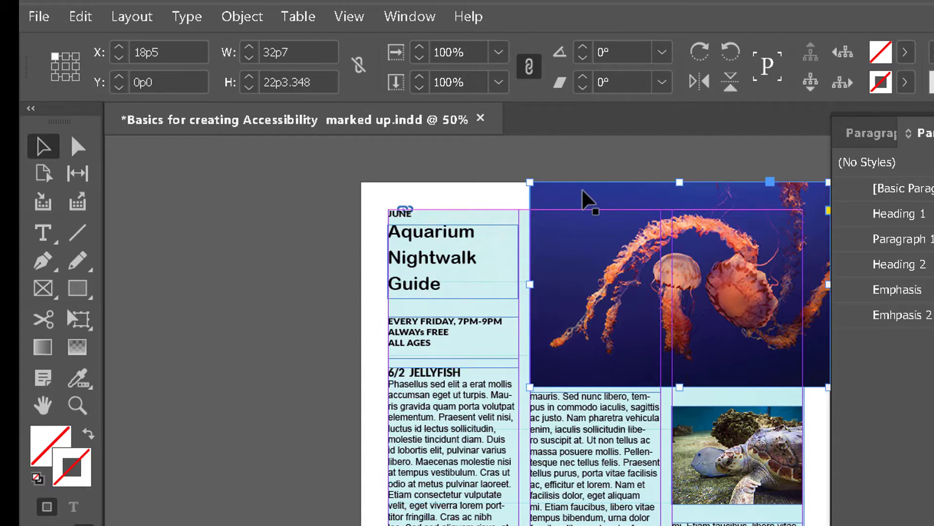
pyautogui.click(246, 22)
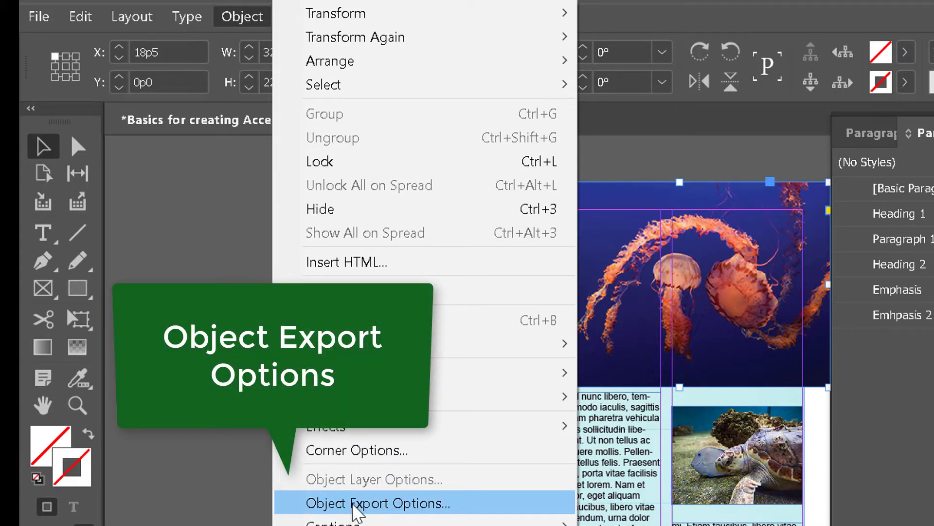
pyautogui.click(354, 504)
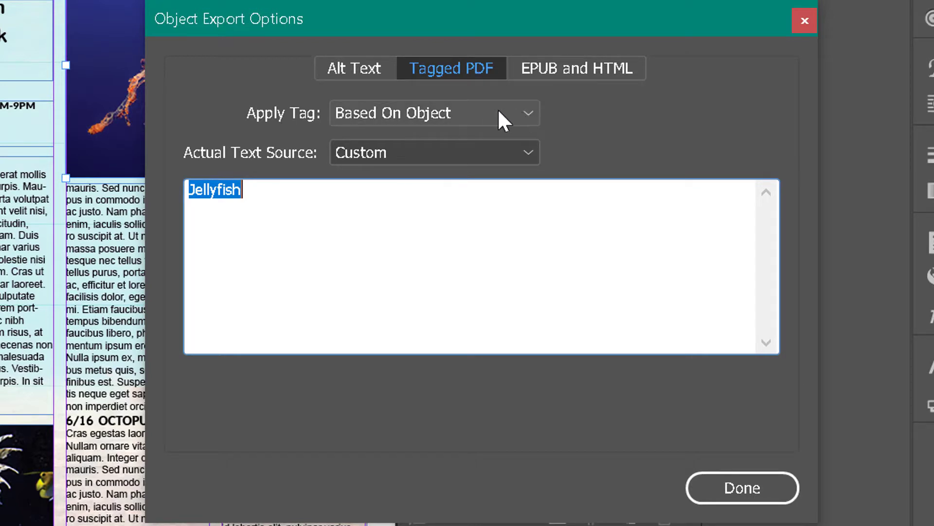
pyautogui.click(341, 70)
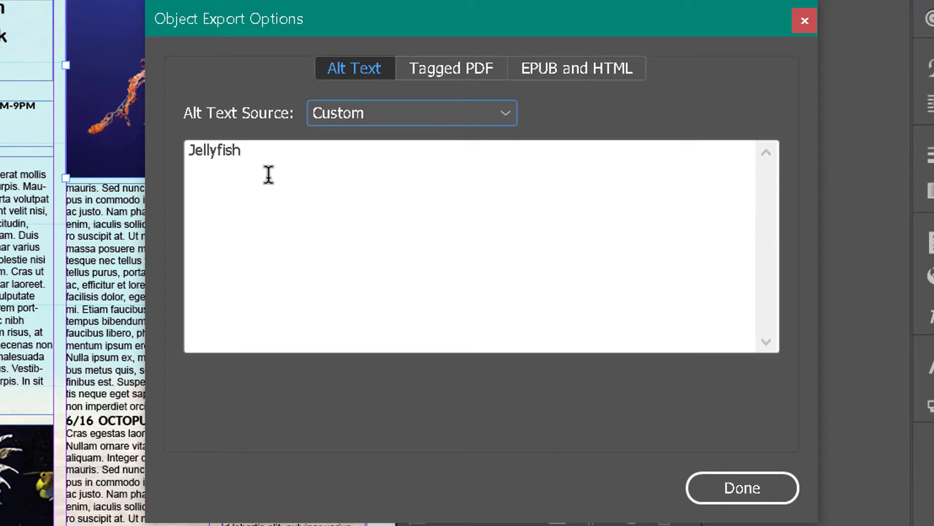
pyautogui.click(450, 68)
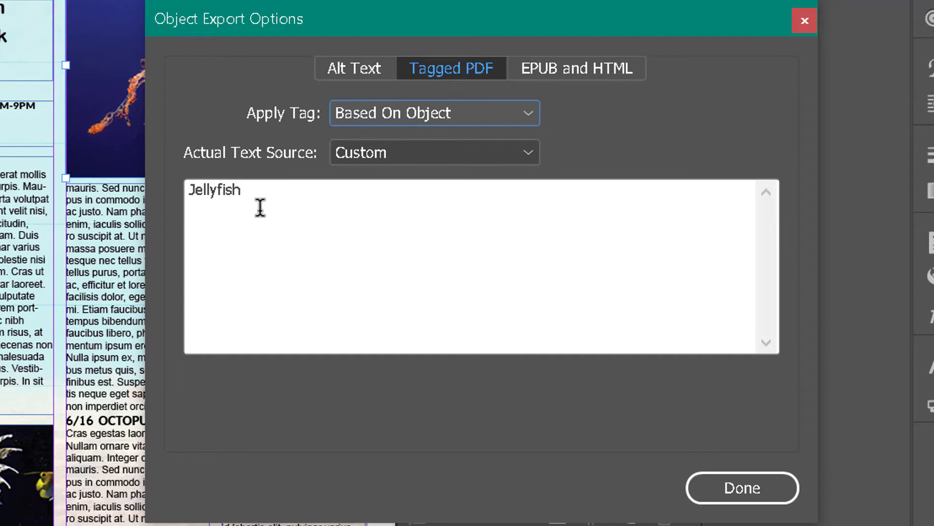
pyautogui.click(730, 489)
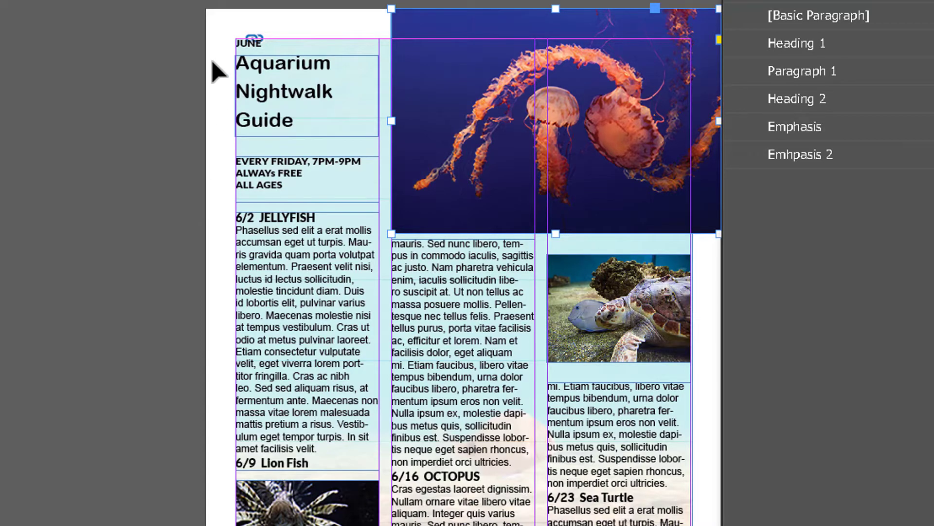
# Step: Select the large background image frame and tag it as Artifact in Object Export Options
pyautogui.click(217, 25)
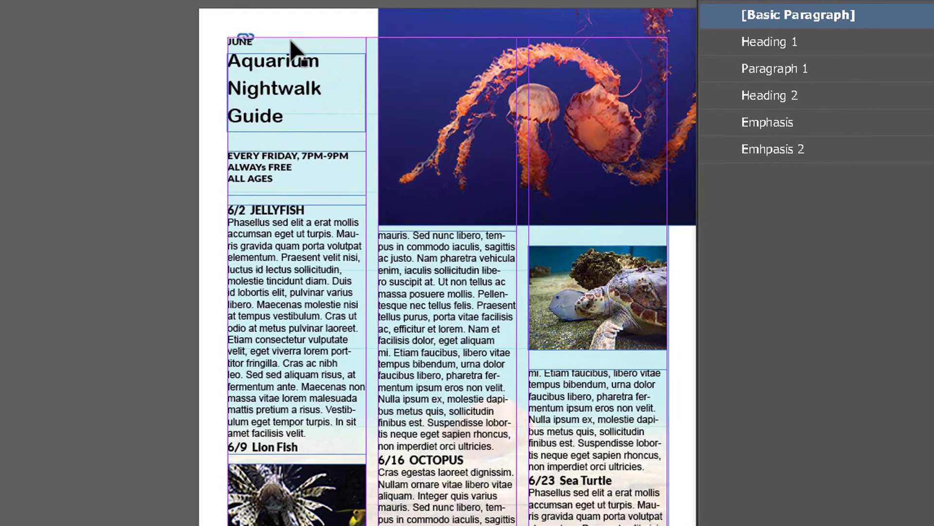
pyautogui.click(291, 42)
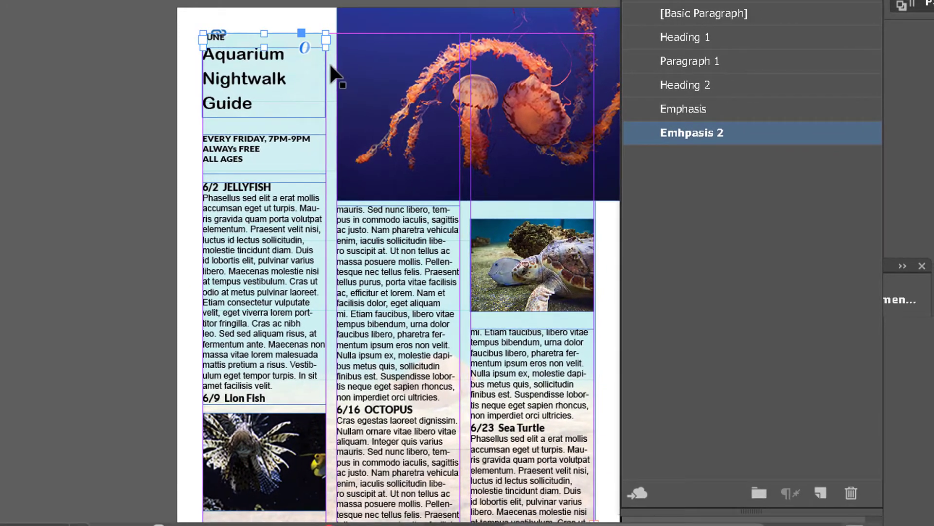
pyautogui.click(331, 73)
pyautogui.moveTo(330, 67); pyautogui.dragTo(122, 66)
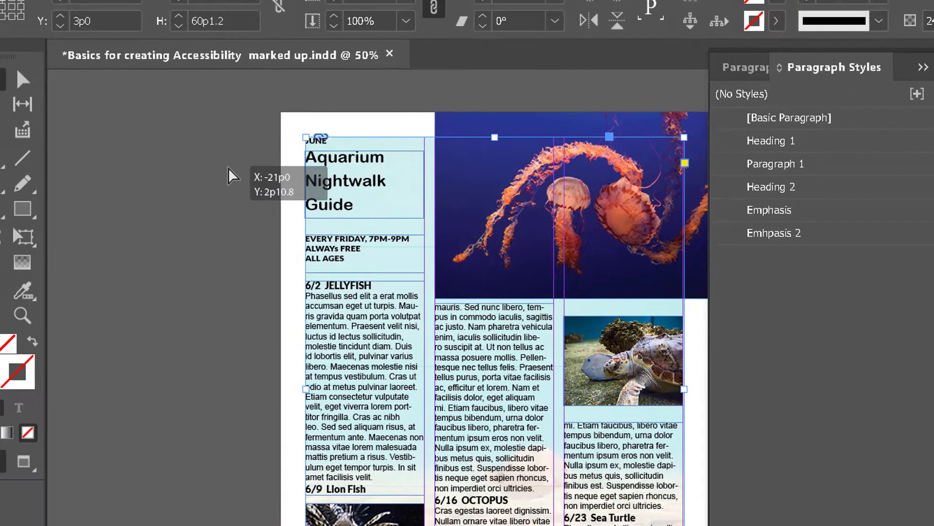
pyautogui.press('Escape')
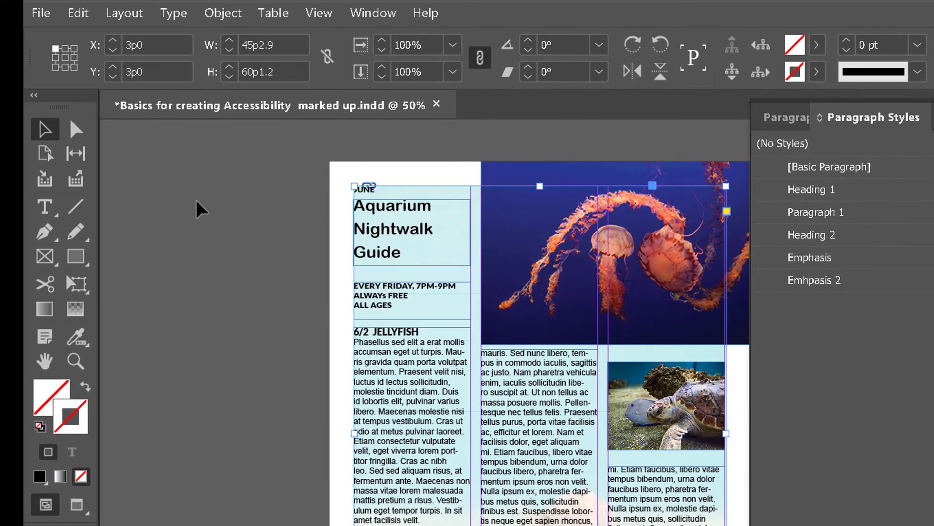
pyautogui.click(220, 18)
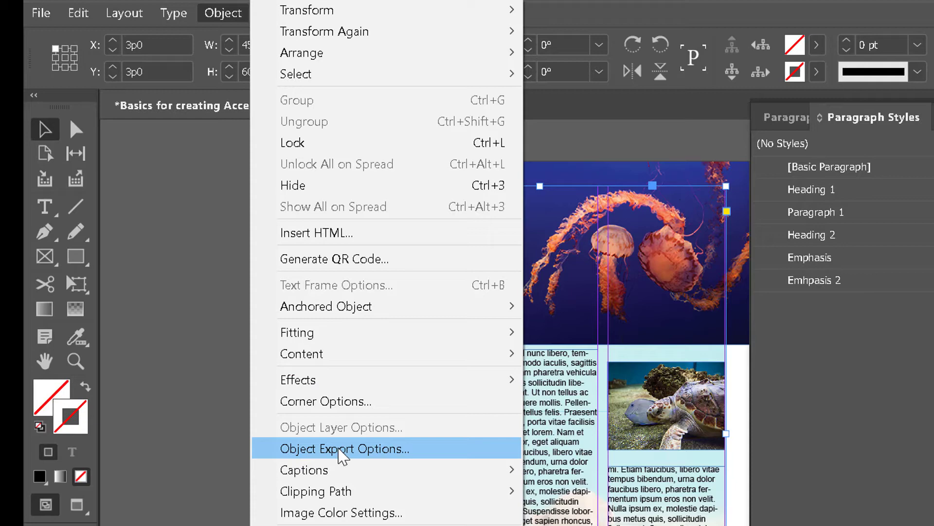
pyautogui.click(365, 449)
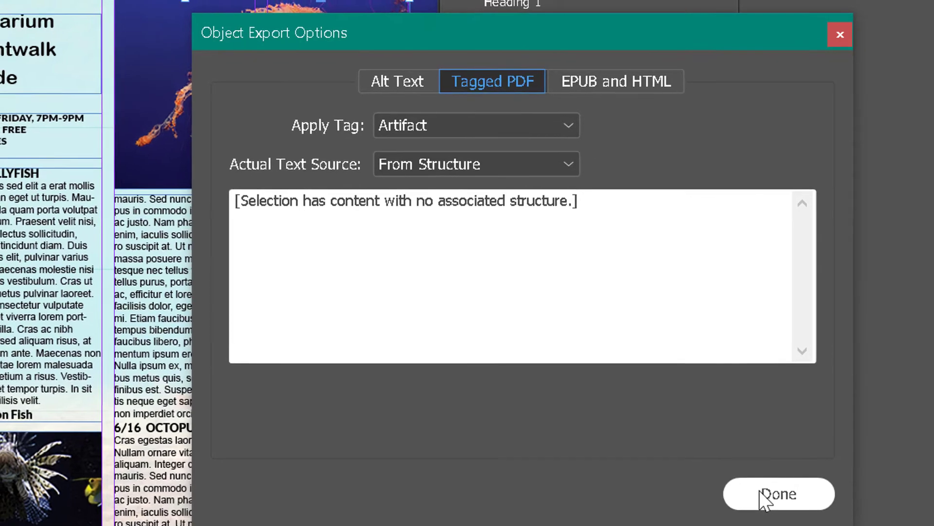
pyautogui.click(759, 489)
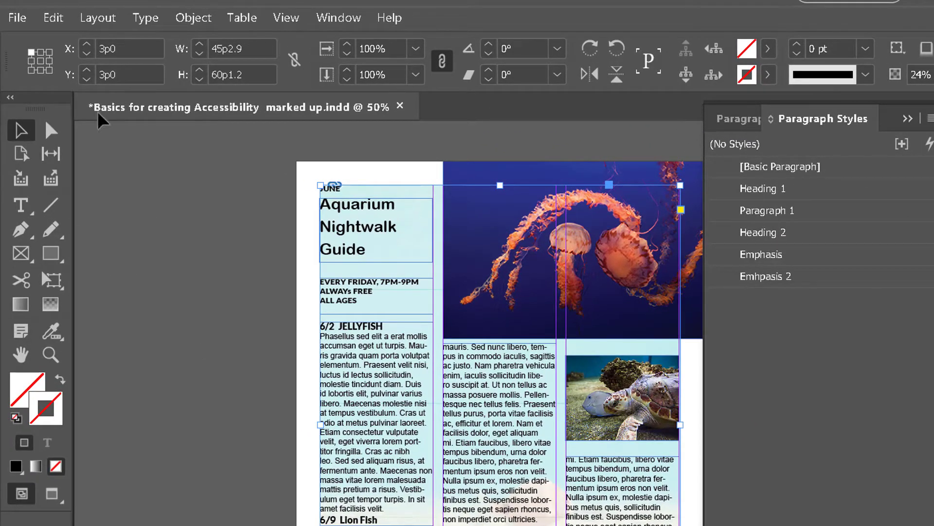
# Step: Start an export and name the file 'Basics for creating Accessibility new'
pyautogui.click(16, 18)
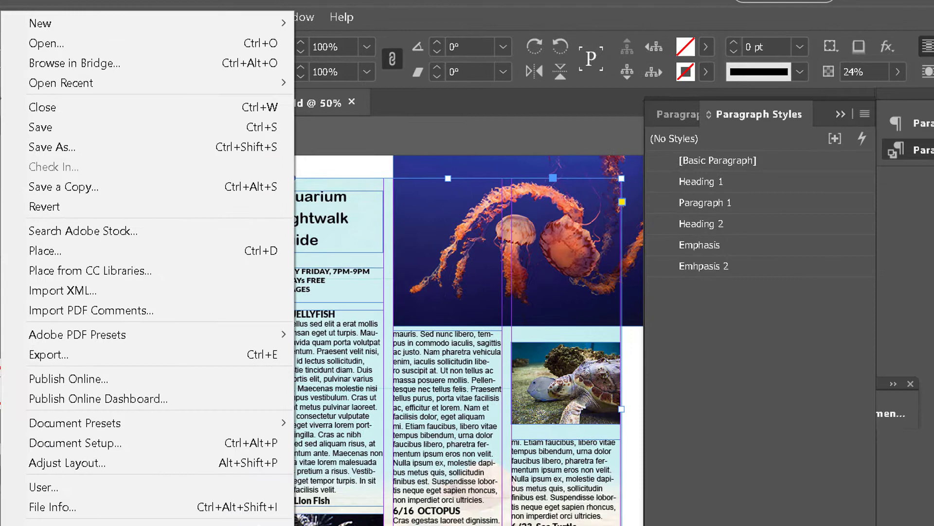
pyautogui.click(48, 355)
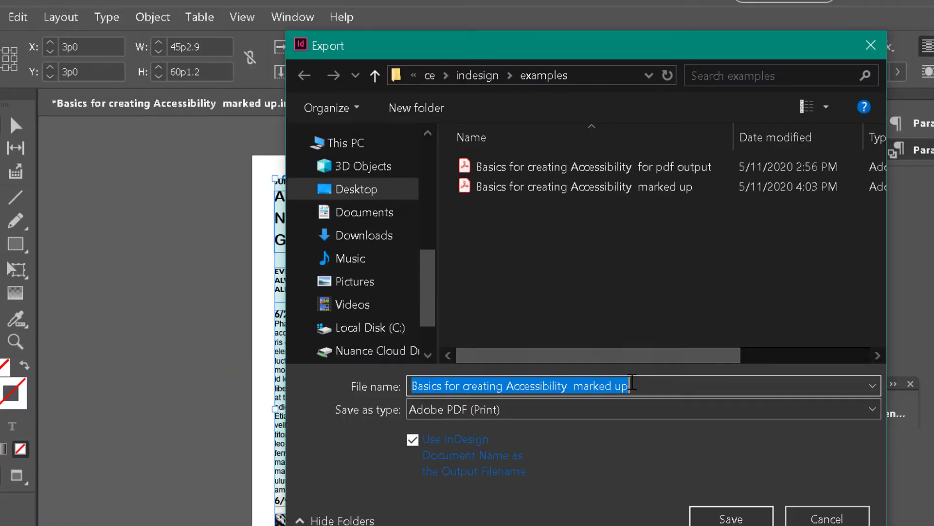
pyautogui.moveTo(630, 386); pyautogui.dragTo(575, 381)
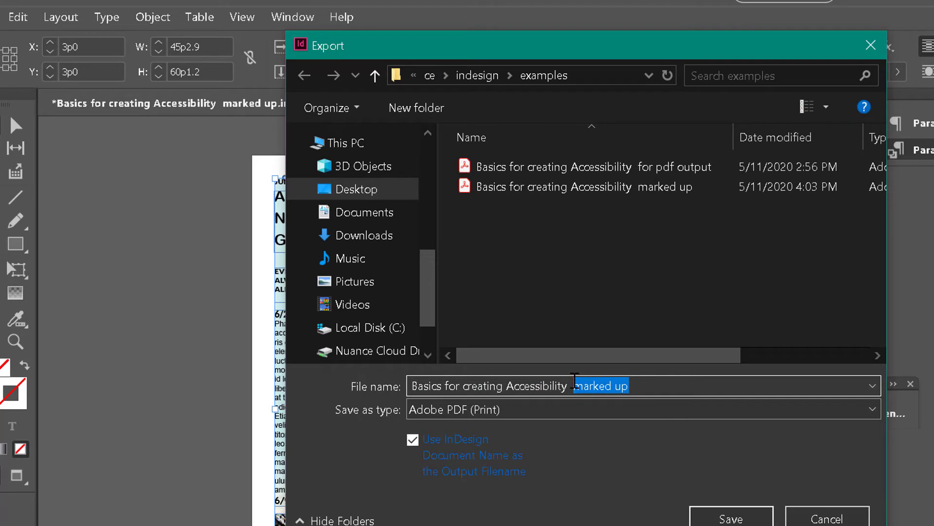
pyautogui.write('re')
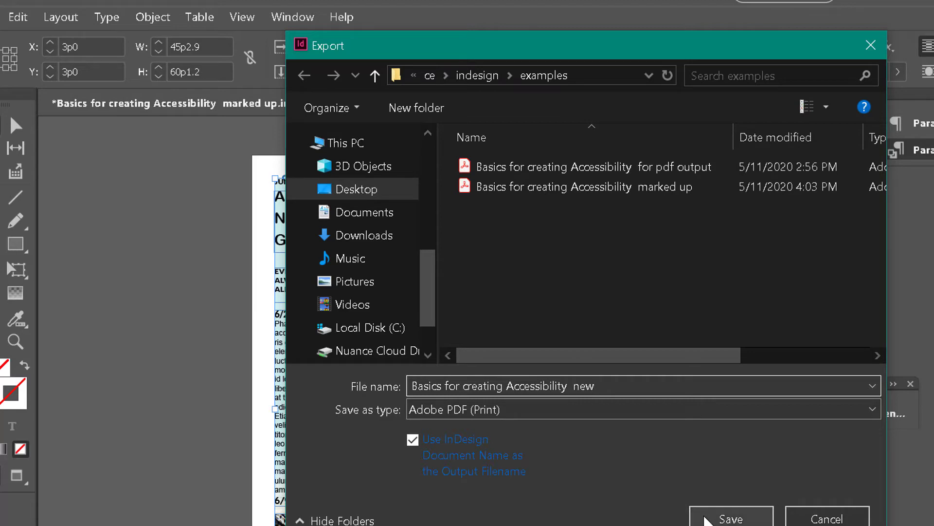
pyautogui.click(707, 520)
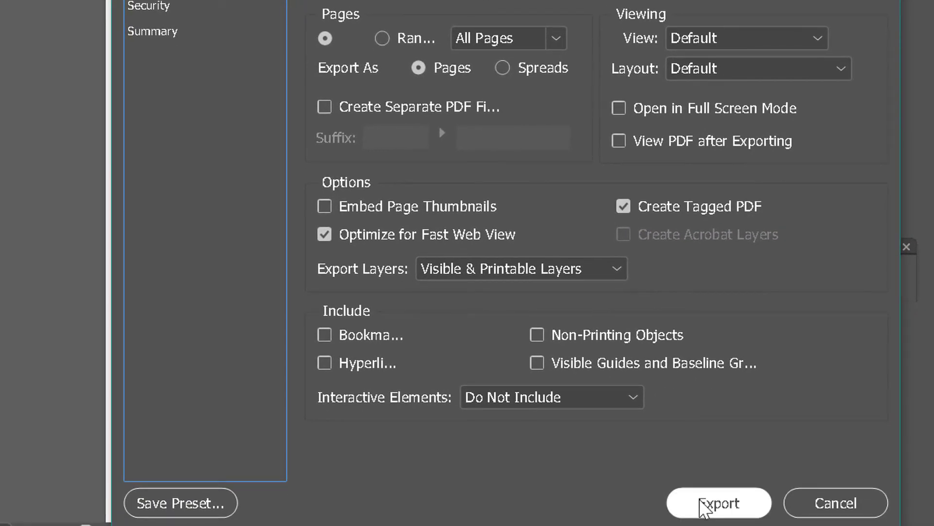
# Step: Export the tagged PDF, accepting the overset-text and missing-font warnings
pyautogui.click(701, 505)
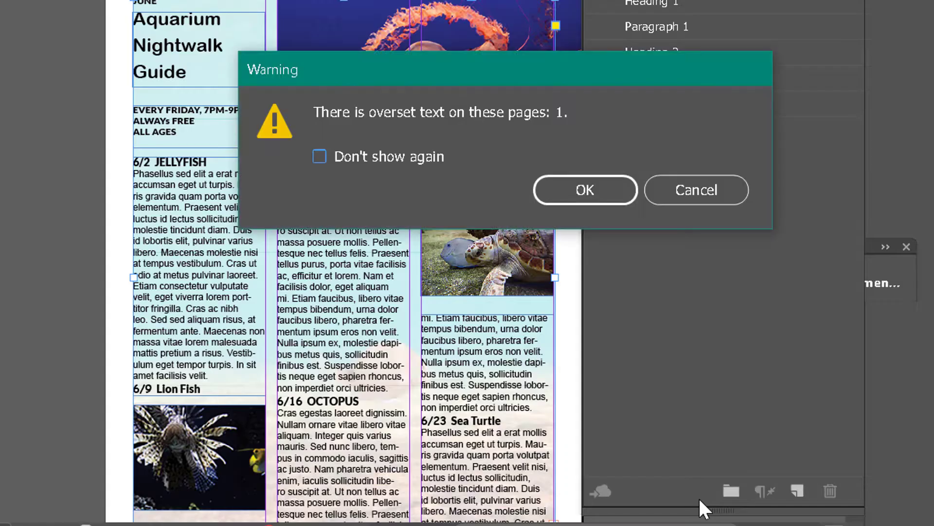
pyautogui.click(595, 194)
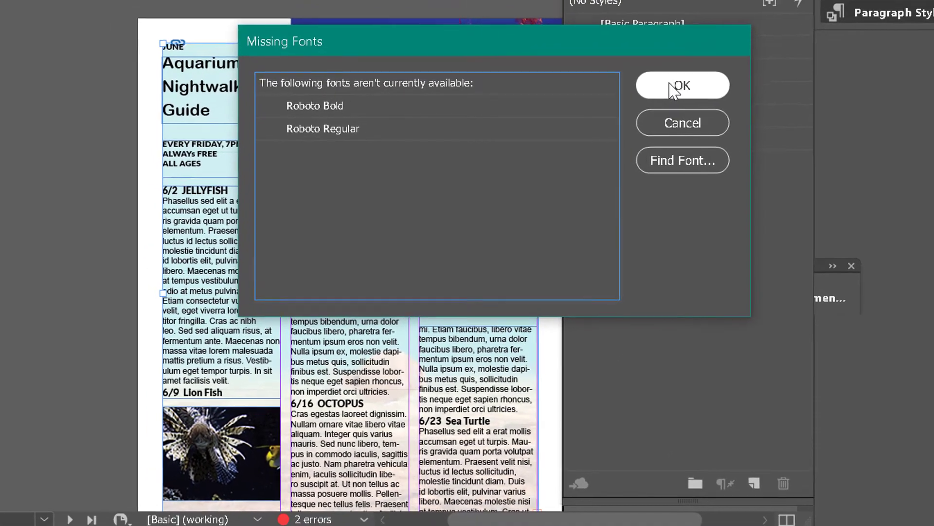
pyautogui.click(674, 88)
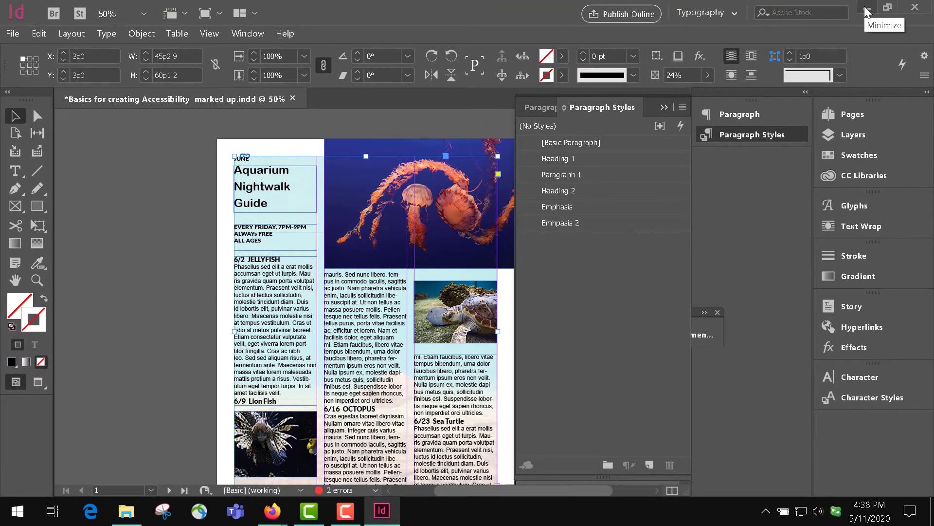
# Step: Open 'Basics for creating Accessibility new.pdf' from ce > indesign > examples in Acrobat
pyautogui.click(866, 8)
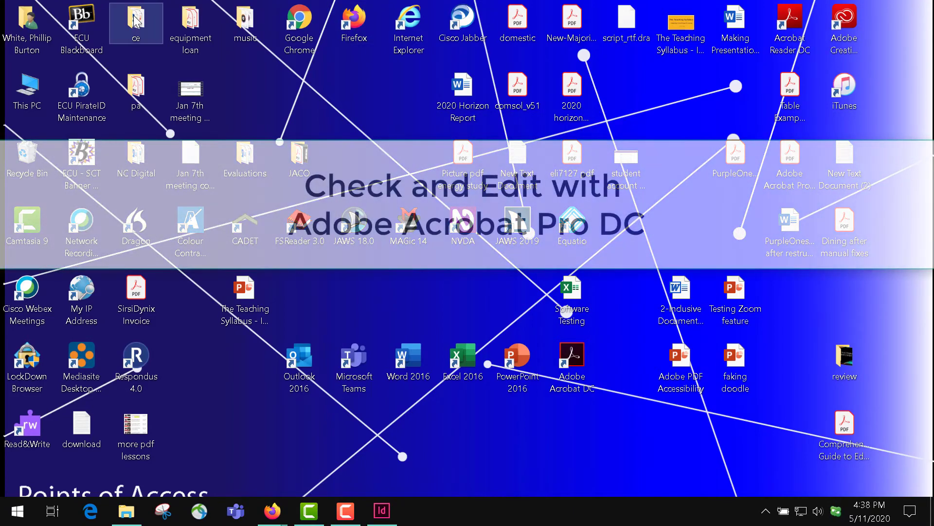
pyautogui.doubleClick(136, 22)
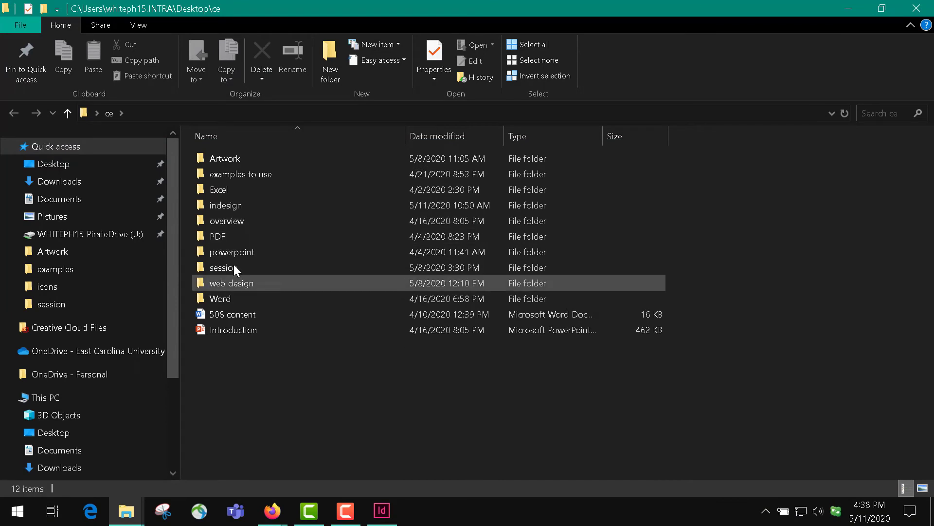
pyautogui.doubleClick(236, 207)
pyautogui.doubleClick(234, 159)
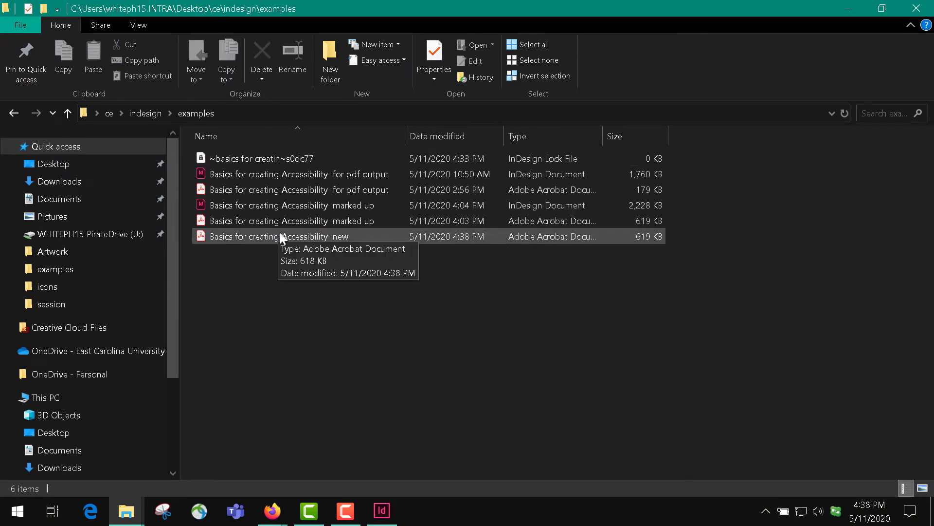
pyautogui.click(264, 237)
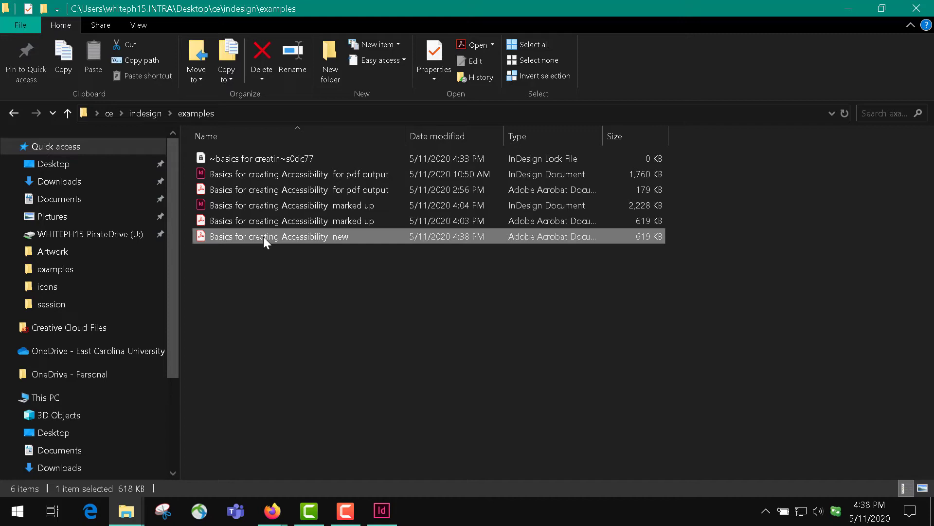
pyautogui.doubleClick(264, 237)
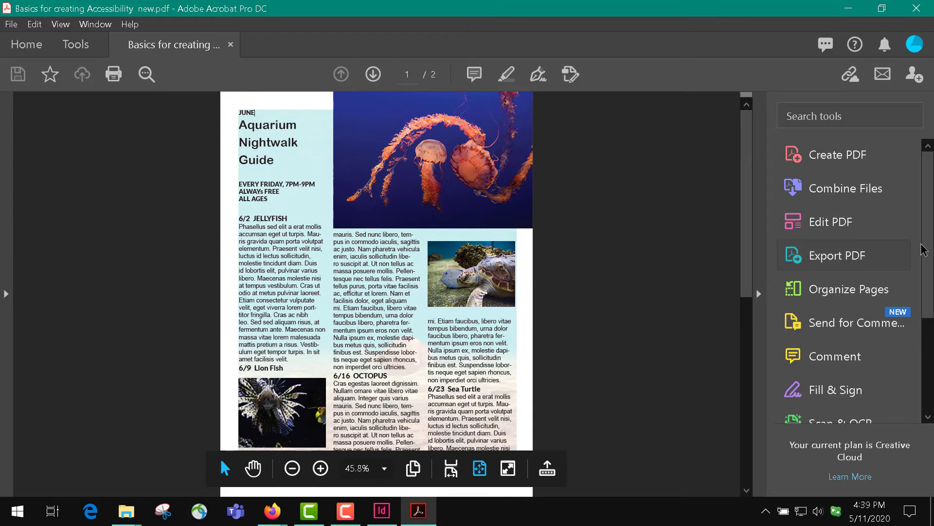
# Step: Go to Acrobat's Tools center and scroll to Accessibility under Protect & Standardize
pyautogui.moveTo(926, 254); pyautogui.dragTo(926, 317)
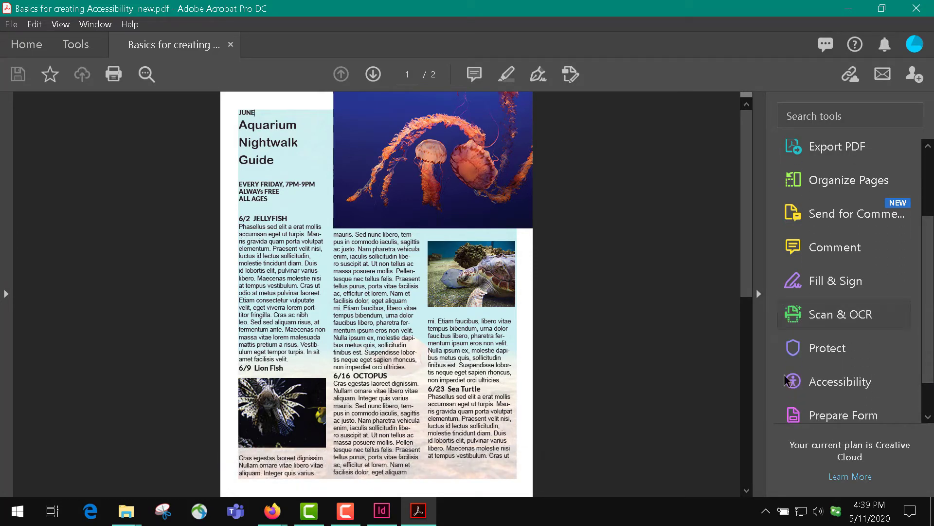
pyautogui.click(810, 397)
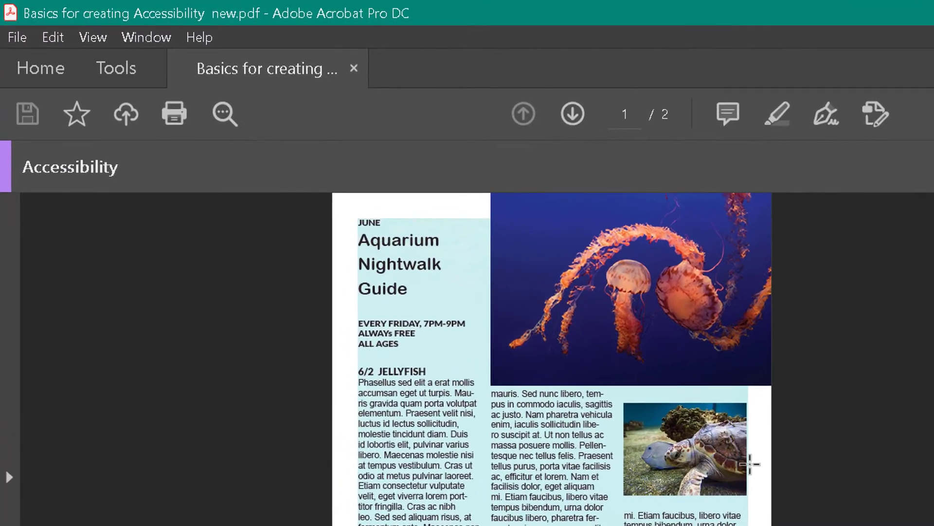
pyautogui.click(112, 71)
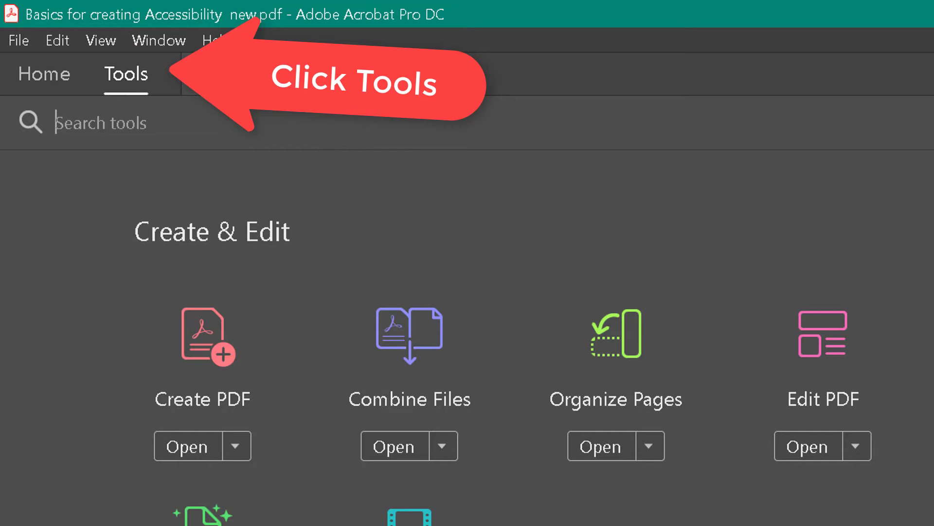
pyautogui.scroll(-10, 467, 336)
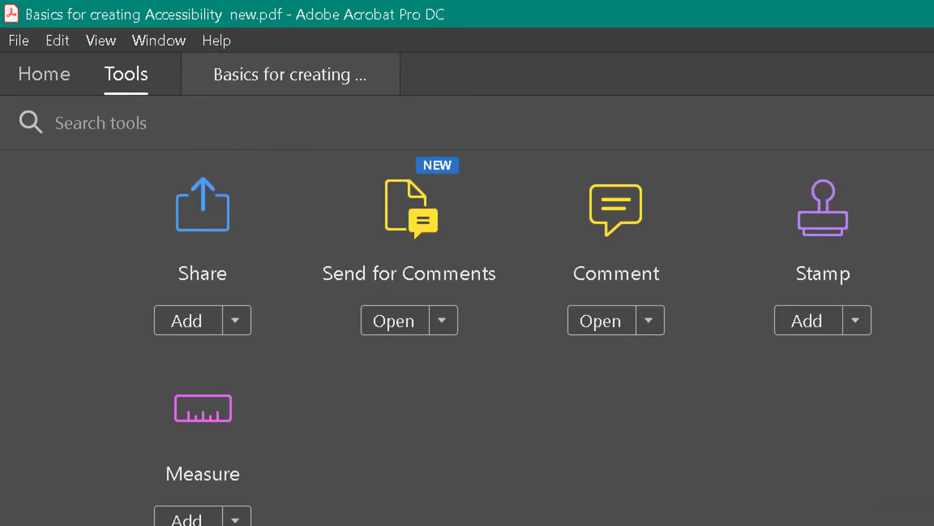
pyautogui.scroll(-15, 467, 292)
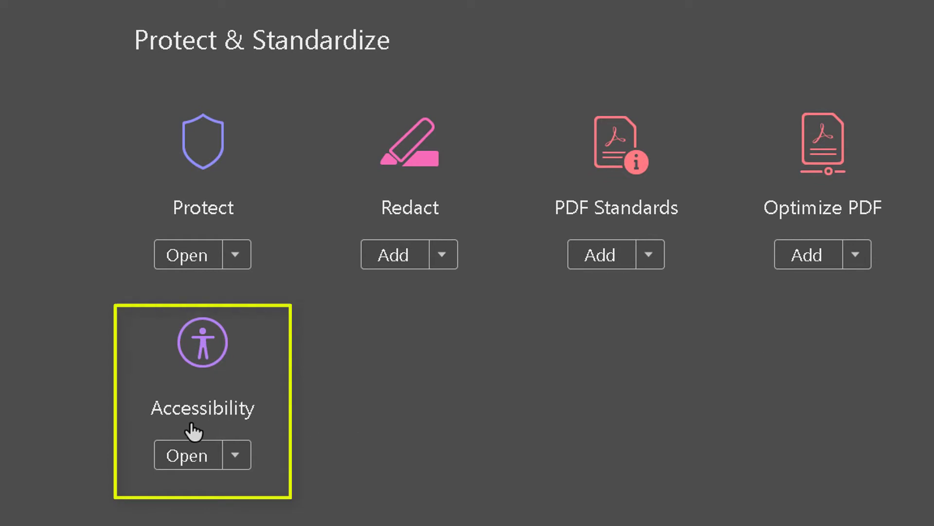
# Step: Run a full accessibility check and expand the document-level results
pyautogui.click(157, 460)
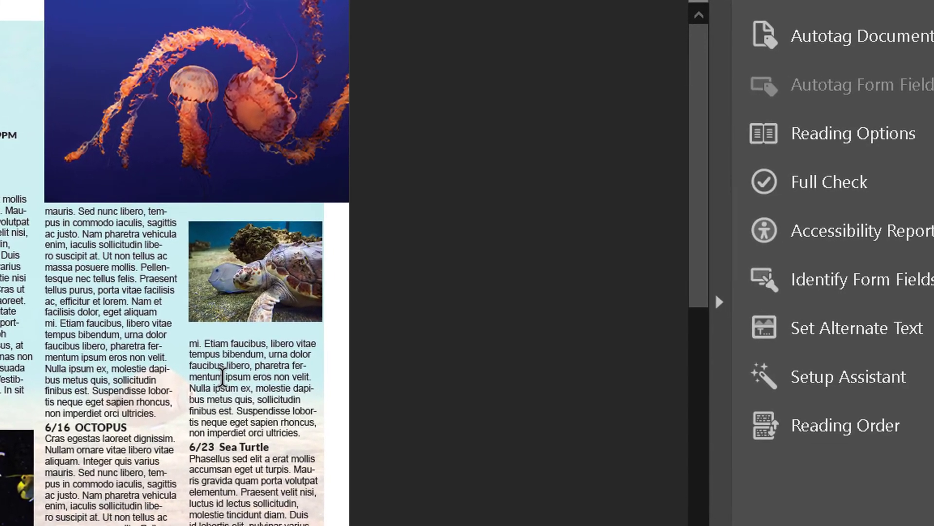
pyautogui.click(828, 186)
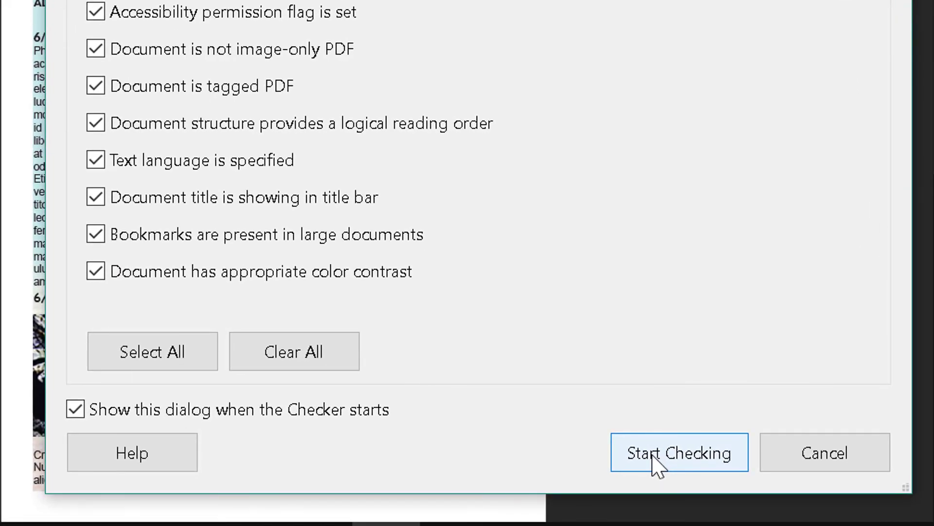
pyautogui.click(655, 457)
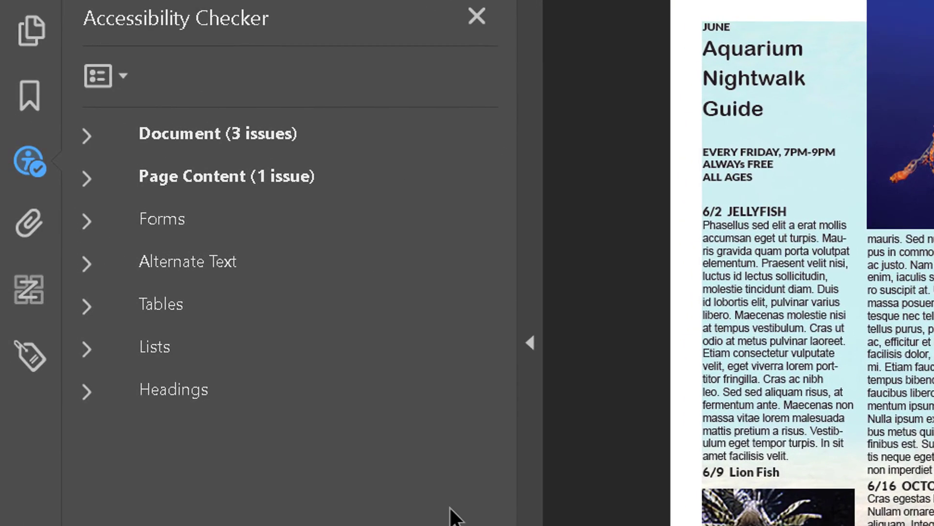
pyautogui.click(89, 136)
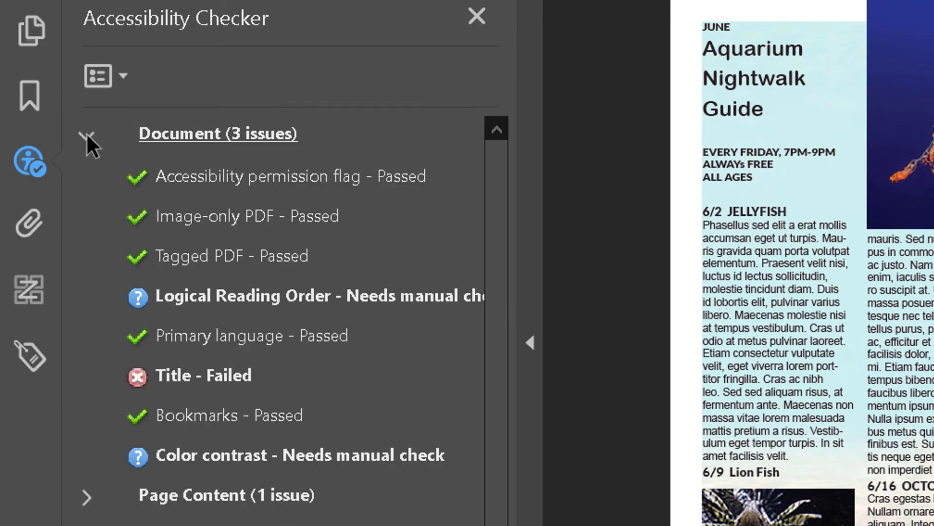
# Step: Fix the failed Title rule by setting the title 'Aquarium Schedule for Summer Walks'
pyautogui.rightClick(182, 377)
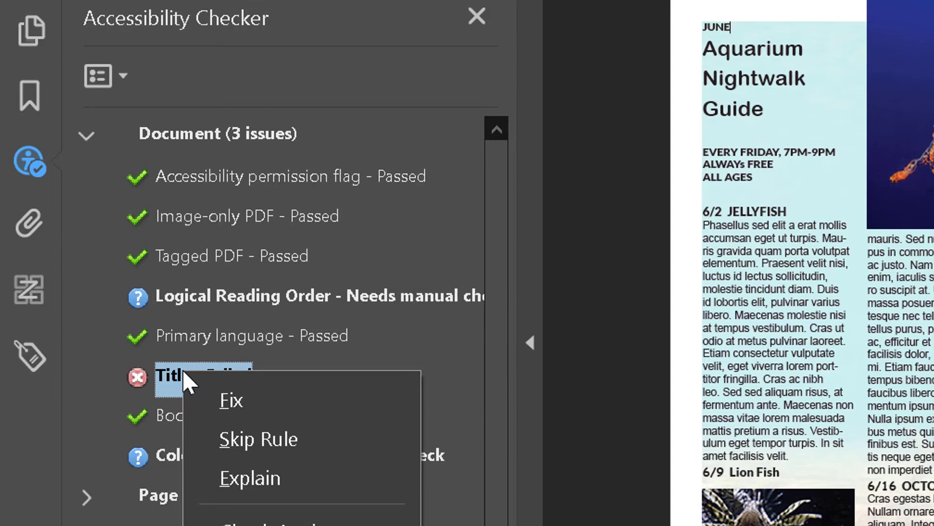
pyautogui.click(214, 395)
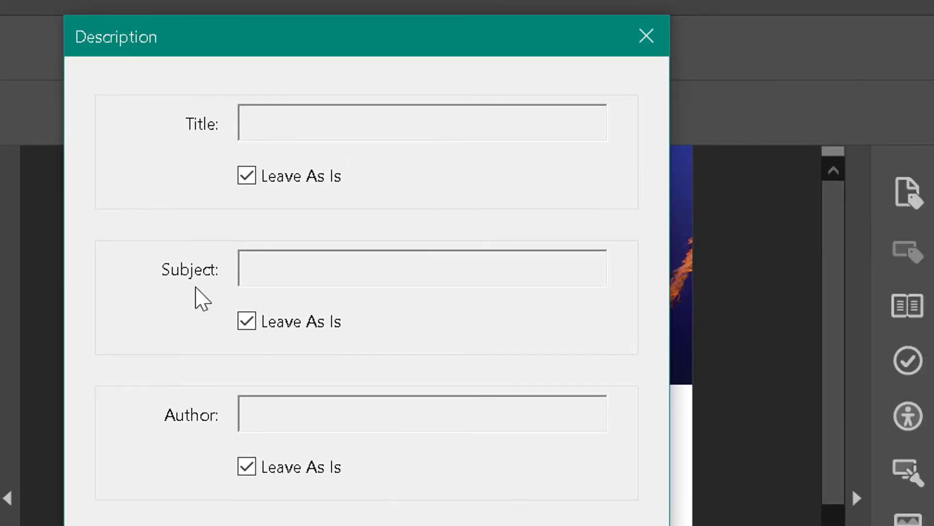
pyautogui.click(246, 177)
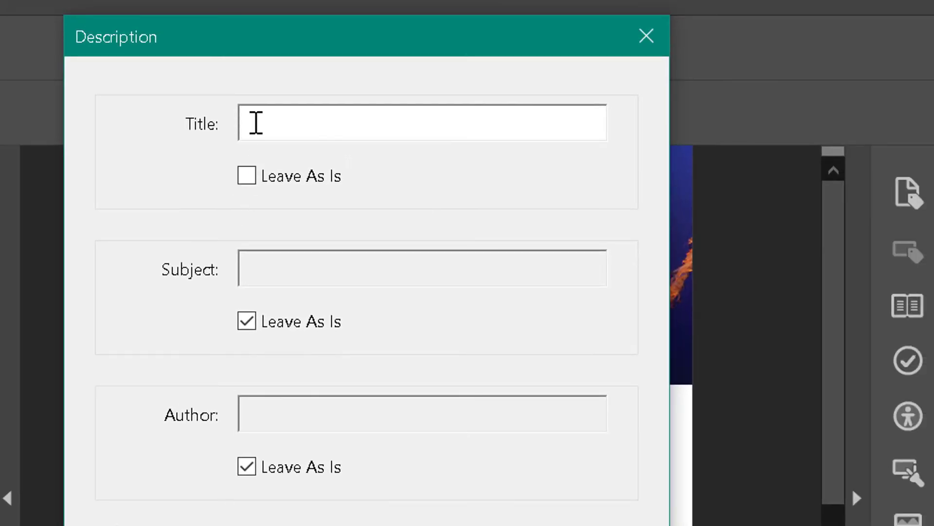
pyautogui.click(257, 122)
pyautogui.write('Aquarium Sc')
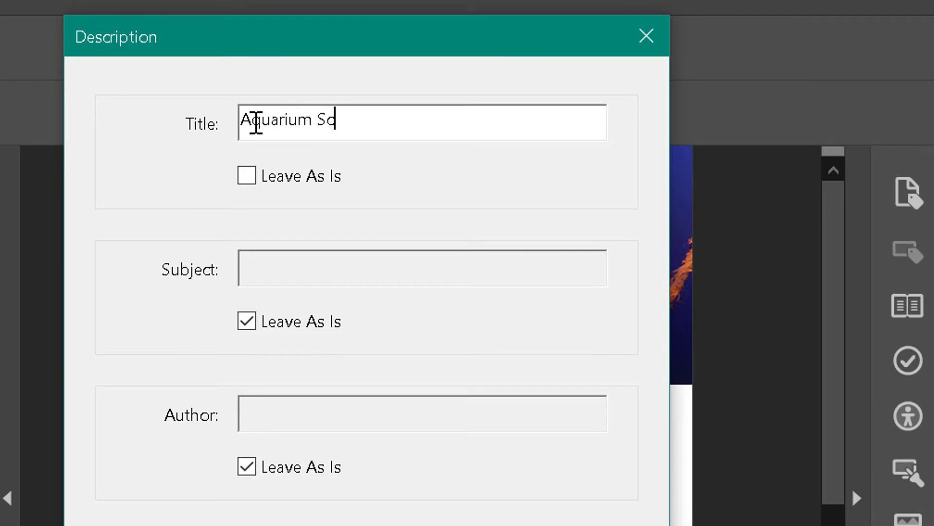
pyautogui.write('hedule for Summer Walks')
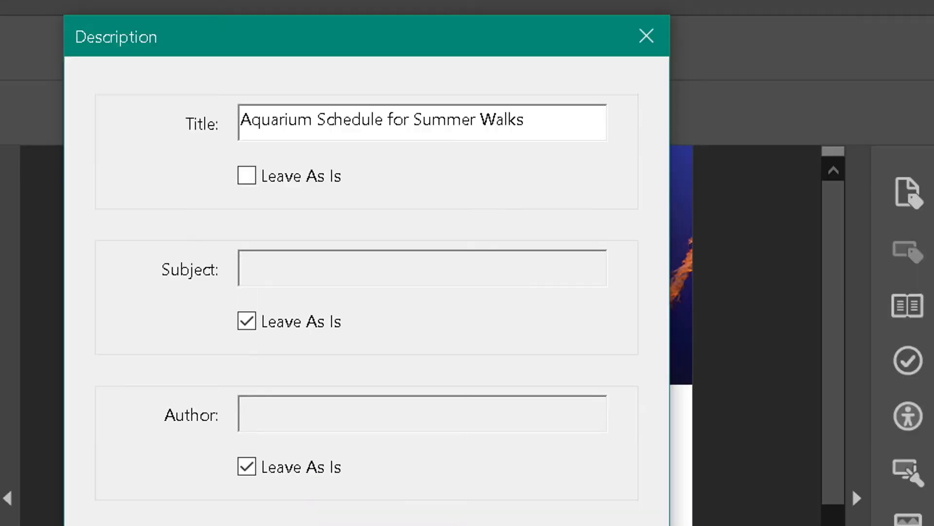
pyautogui.click(389, 488)
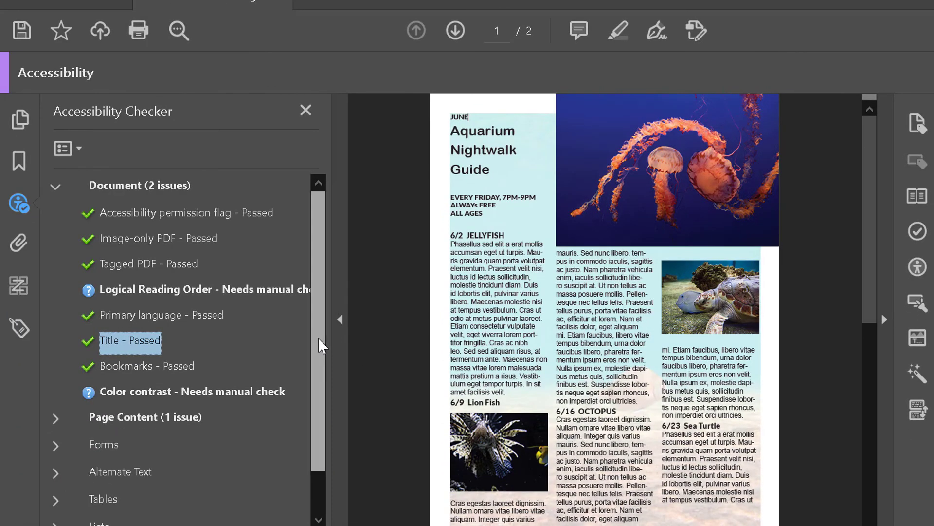
# Step: In the Tags panel, check that the jellyfish Figure's image has alternate text 'Jellyfish'
pyautogui.scroll(-1, 319, 343)
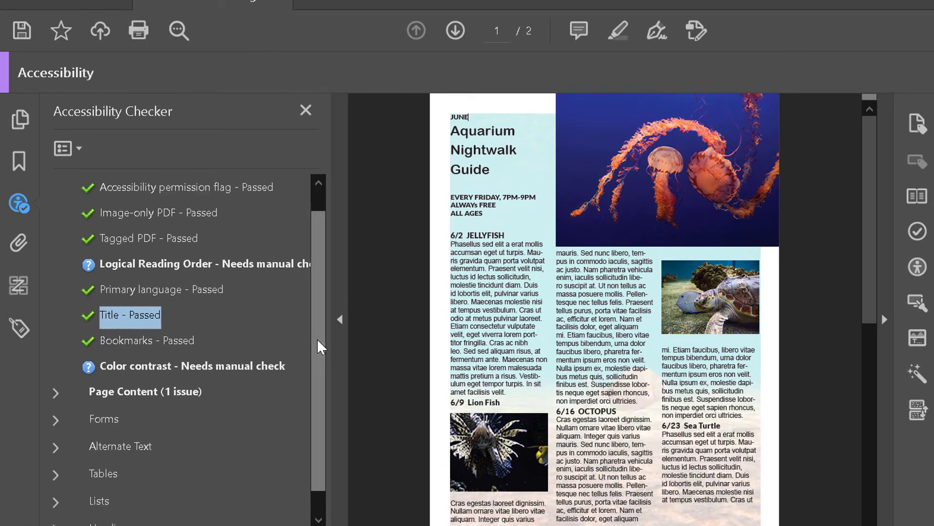
pyautogui.click(20, 330)
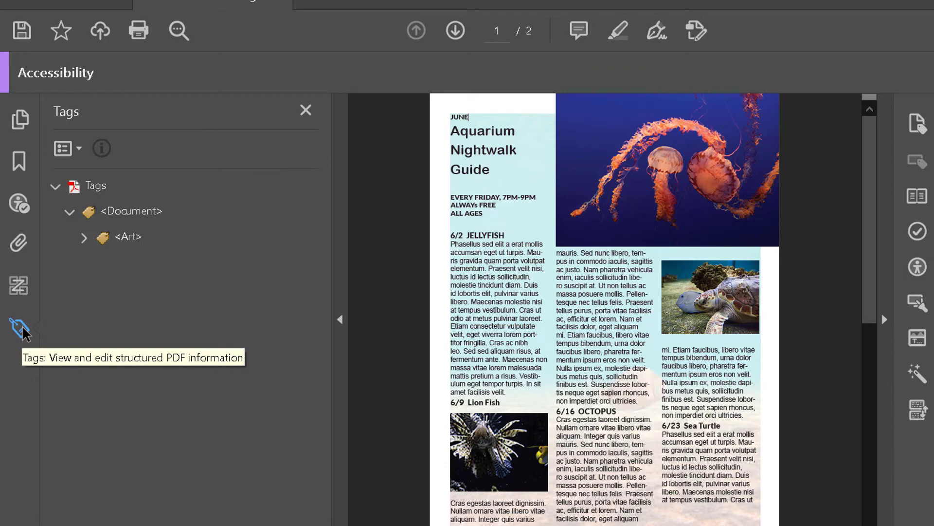
pyautogui.click(84, 237)
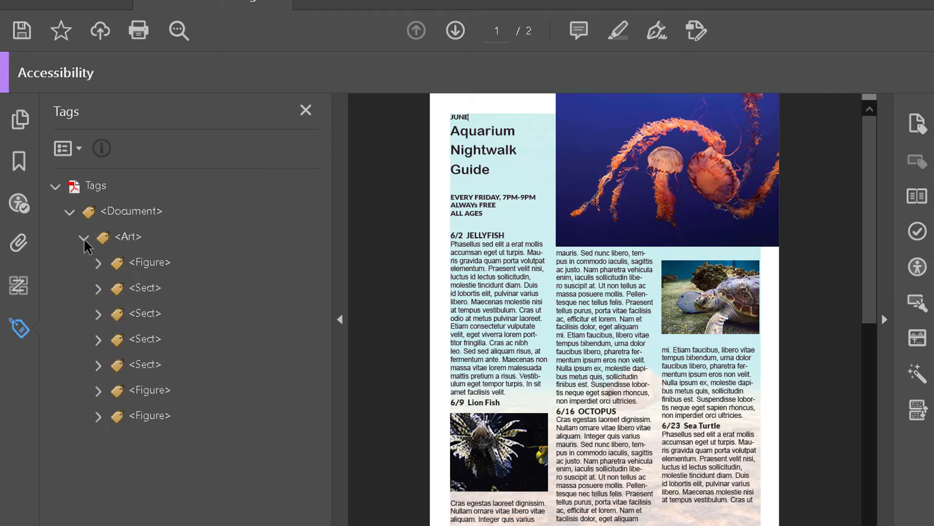
pyautogui.click(143, 265)
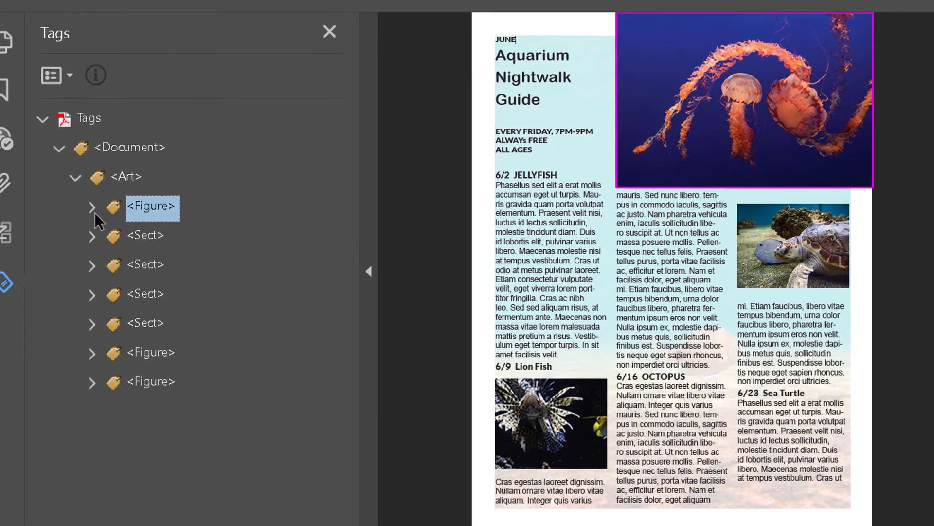
pyautogui.click(92, 208)
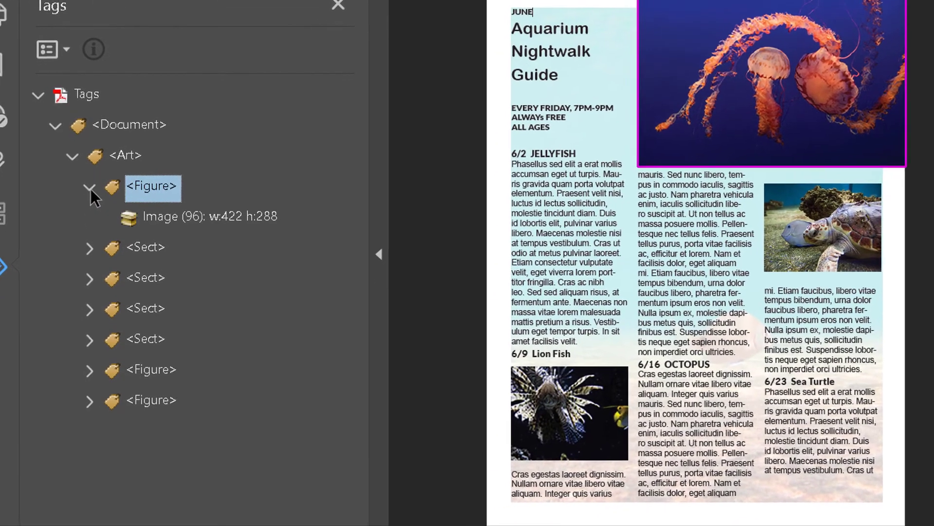
pyautogui.click(169, 205)
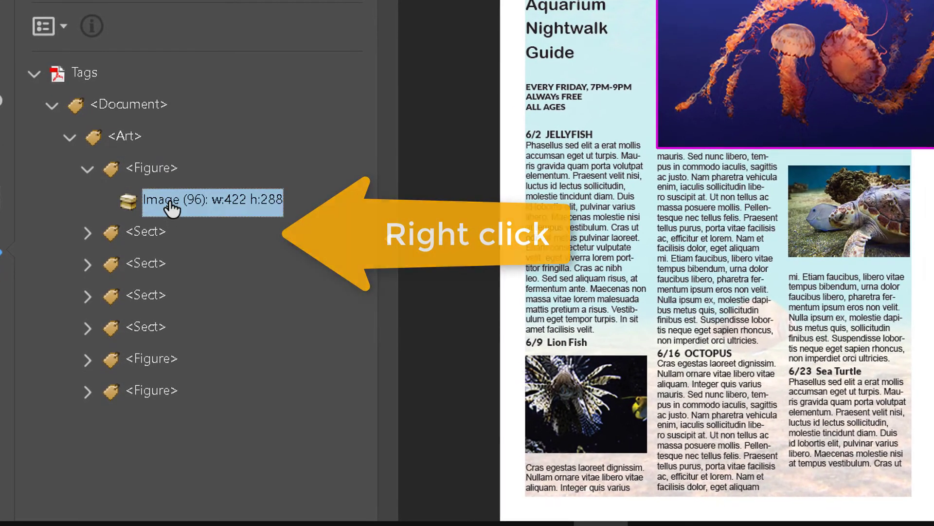
pyautogui.rightClick(170, 205)
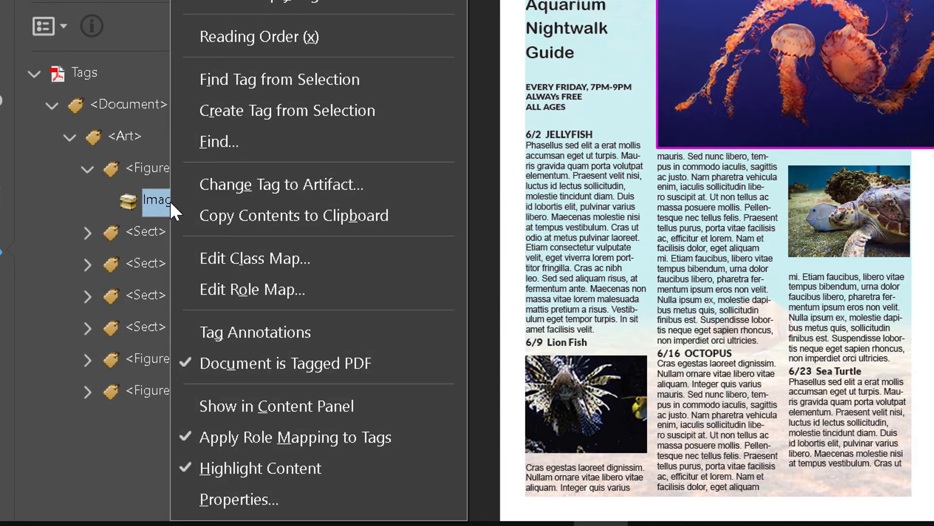
pyautogui.click(223, 497)
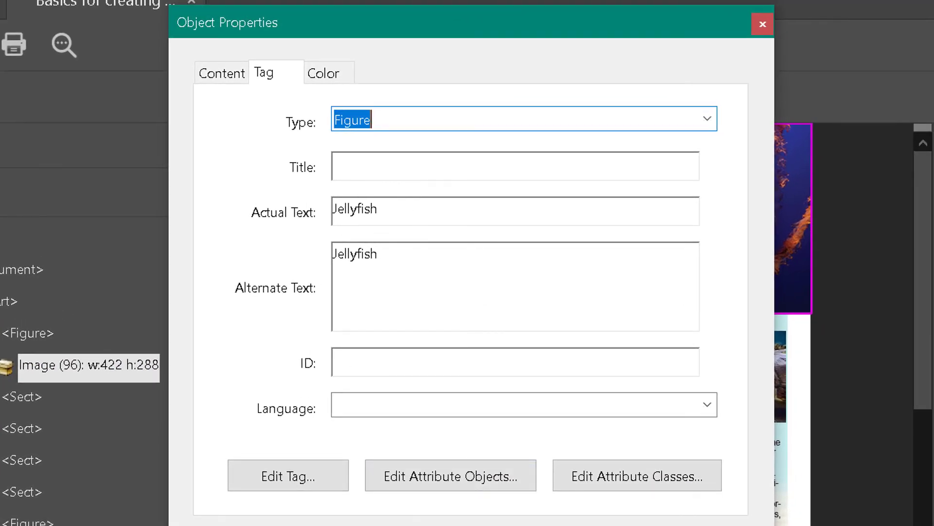
pyautogui.press('Escape')
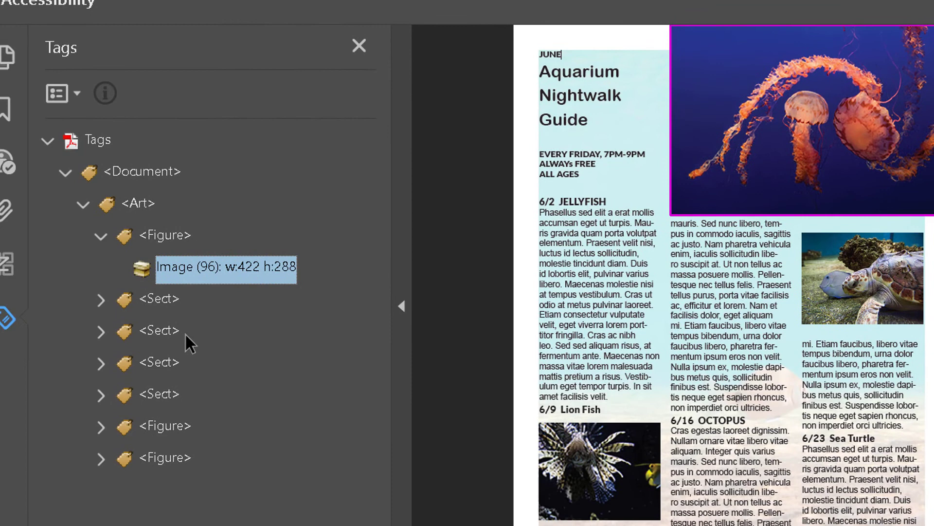
# Step: Expand the first two Sect tags and select the H1 tag to locate the guide title
pyautogui.click(101, 298)
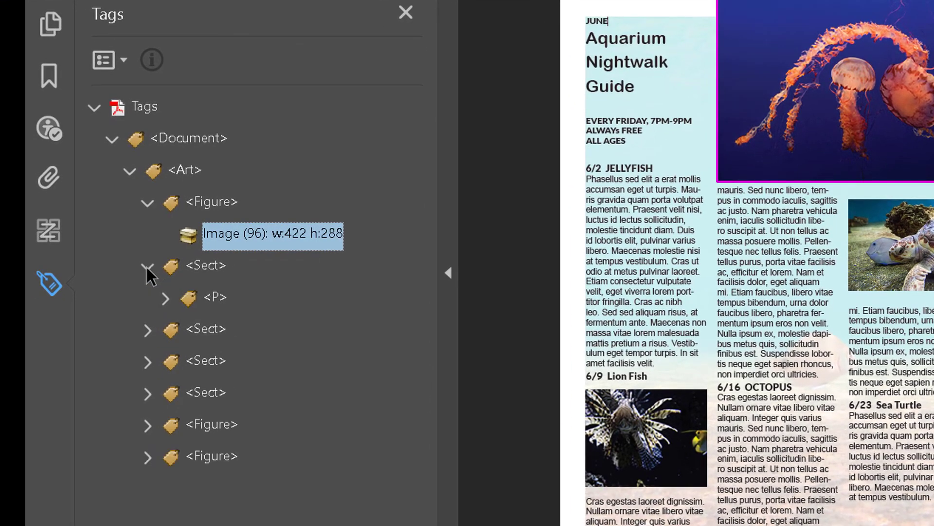
pyautogui.click(144, 331)
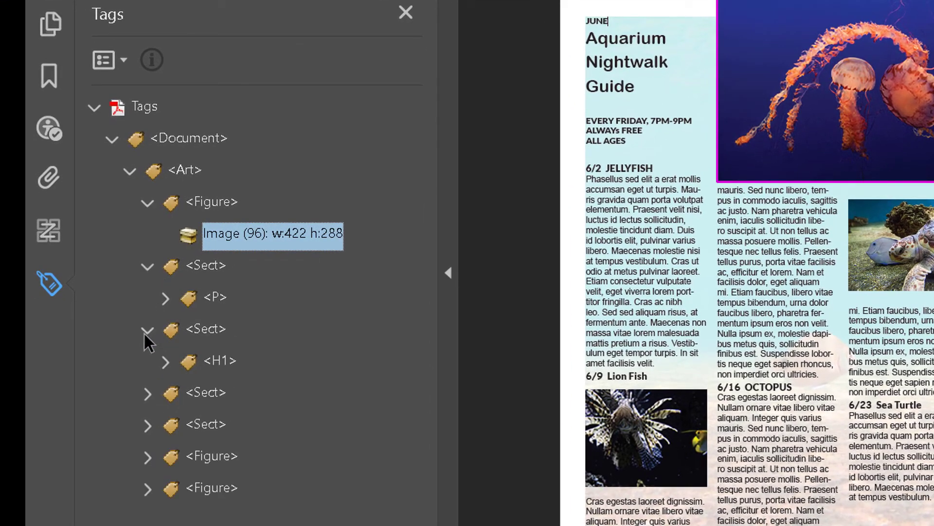
pyautogui.click(218, 363)
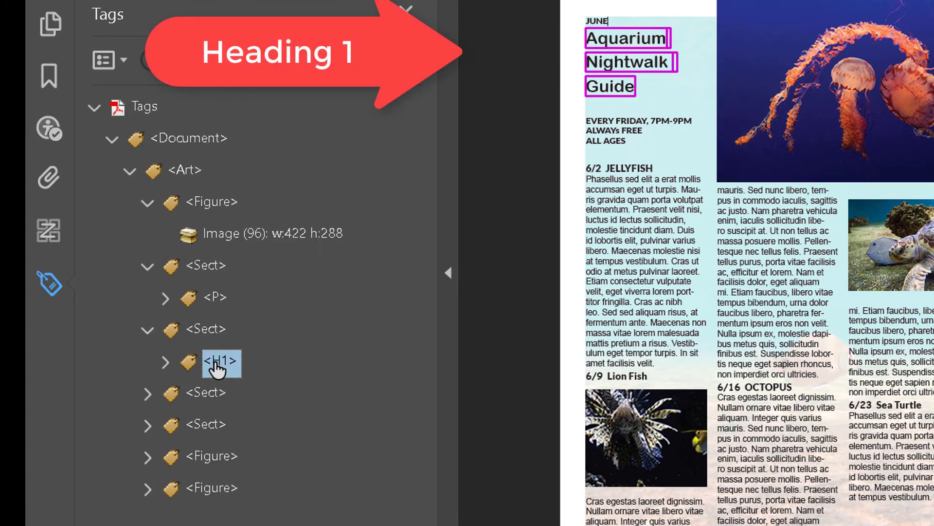
# Step: Expand the remaining Sect tags and check the H2 tags for 6/2 JELLYFISH, 6/9 Lion Fish and 6/16 OCTOPUS
pyautogui.click(147, 392)
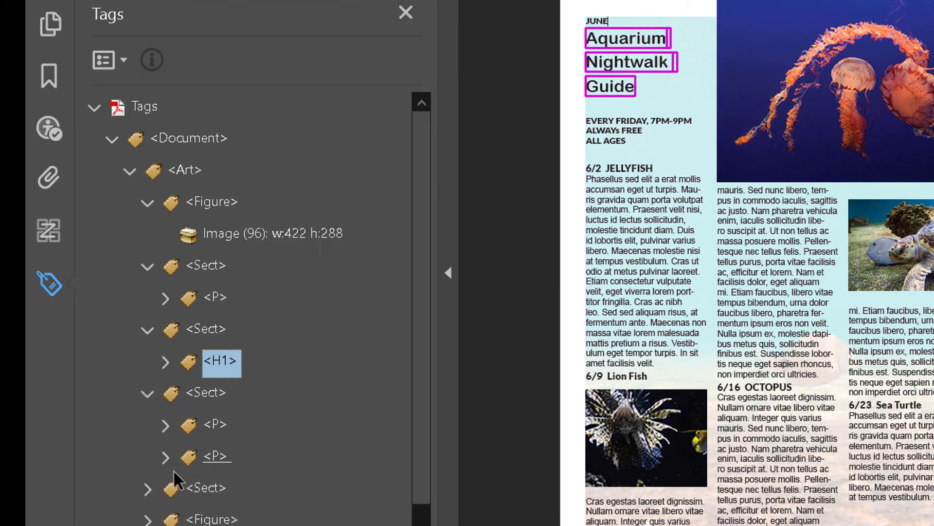
pyautogui.click(144, 489)
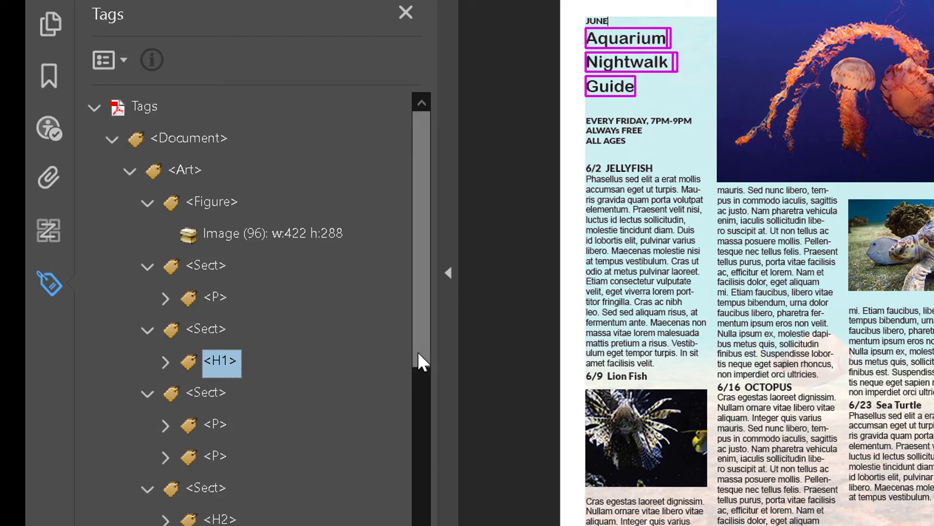
pyautogui.moveTo(417, 352); pyautogui.dragTo(410, 423)
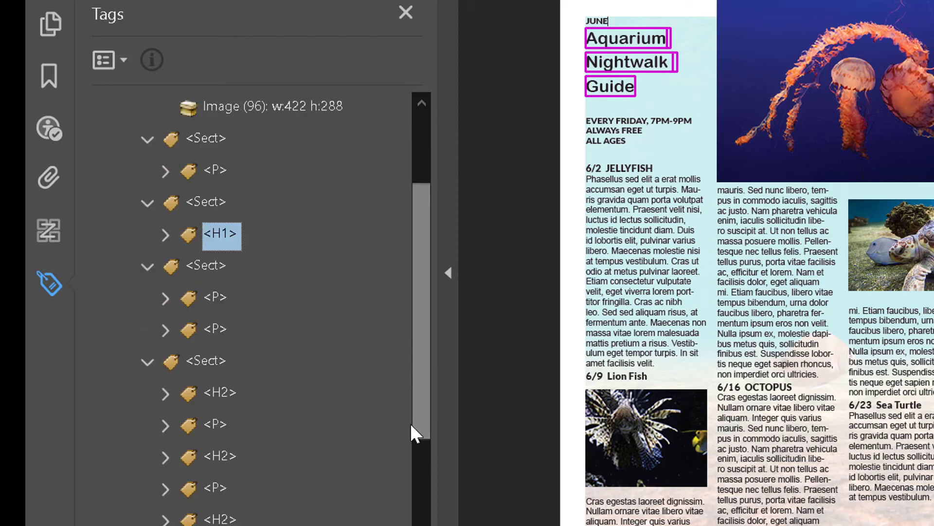
pyautogui.click(217, 396)
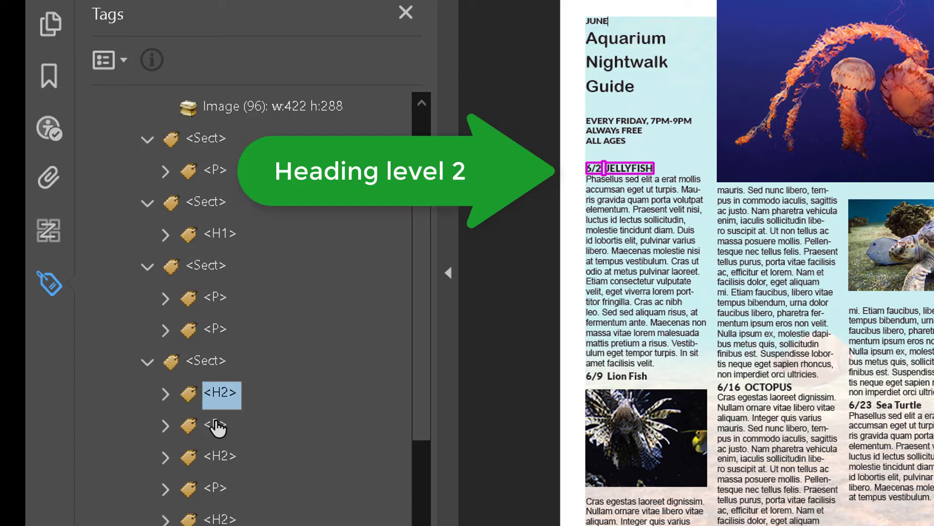
pyautogui.click(219, 459)
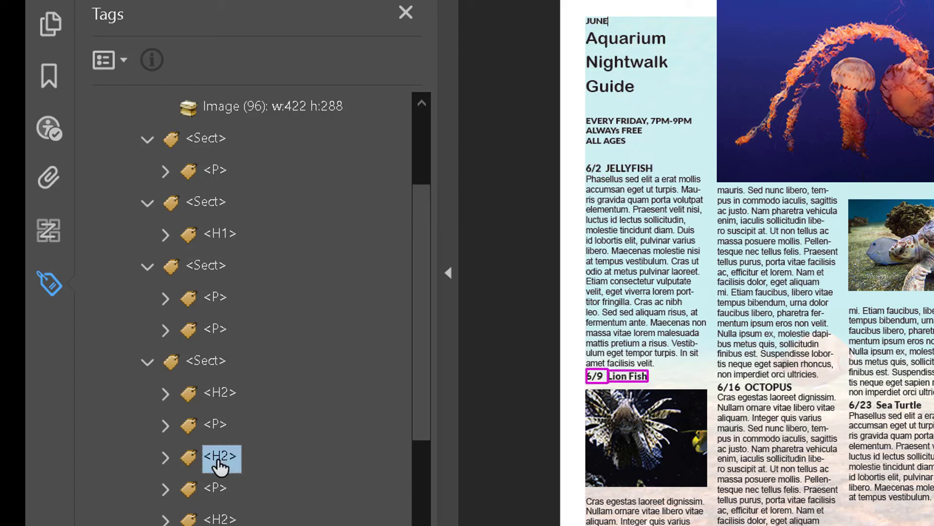
pyautogui.click(219, 518)
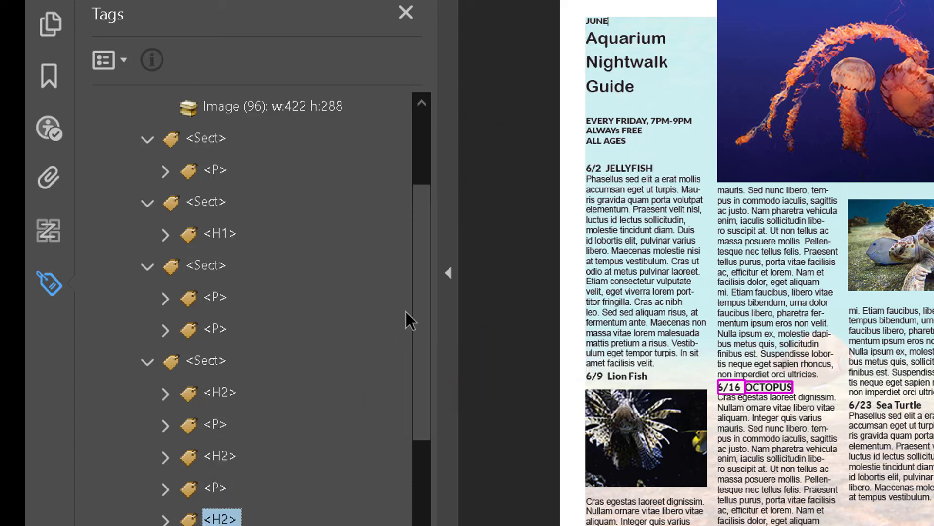